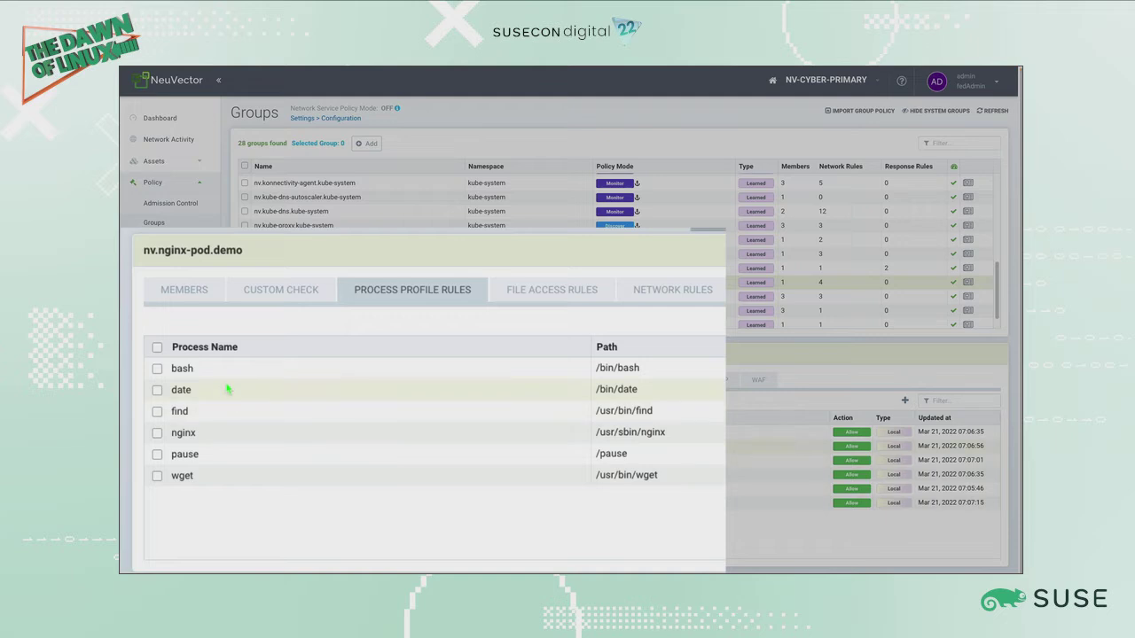
Step: Review the process profile and network rules of the redis-pod and struts groups
scroll(341, 297, down, 2)
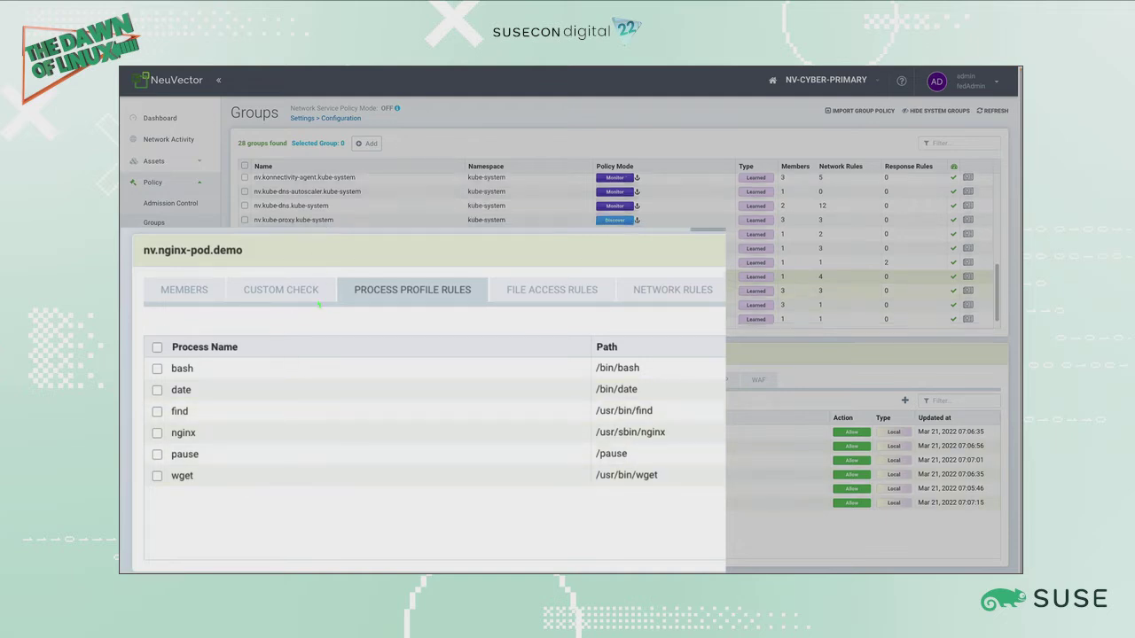
click(342, 305)
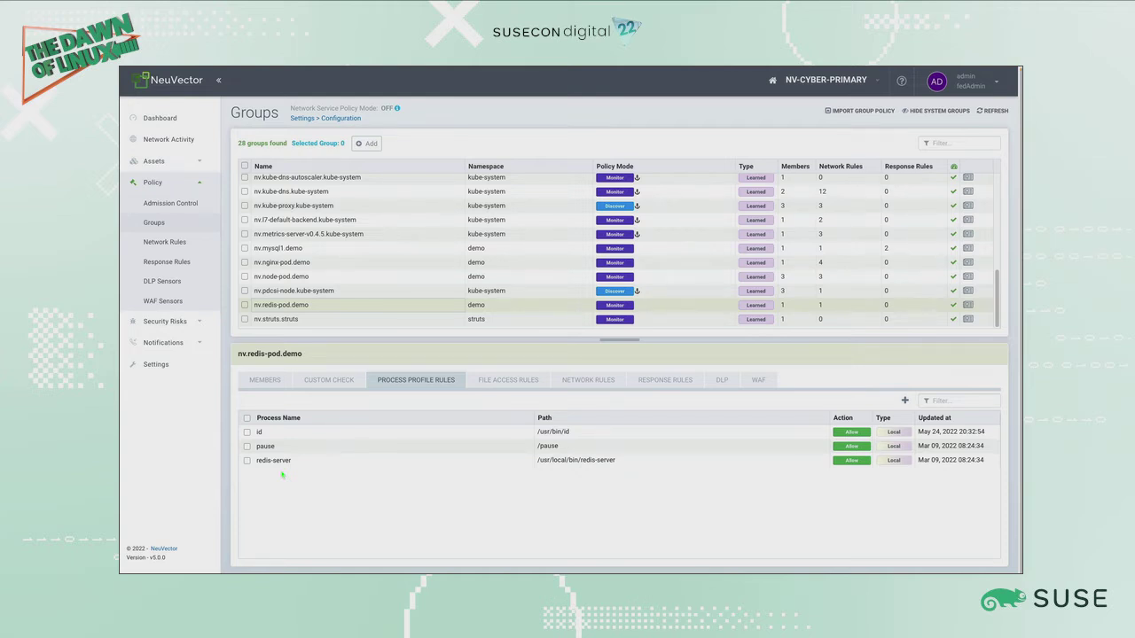
click(585, 383)
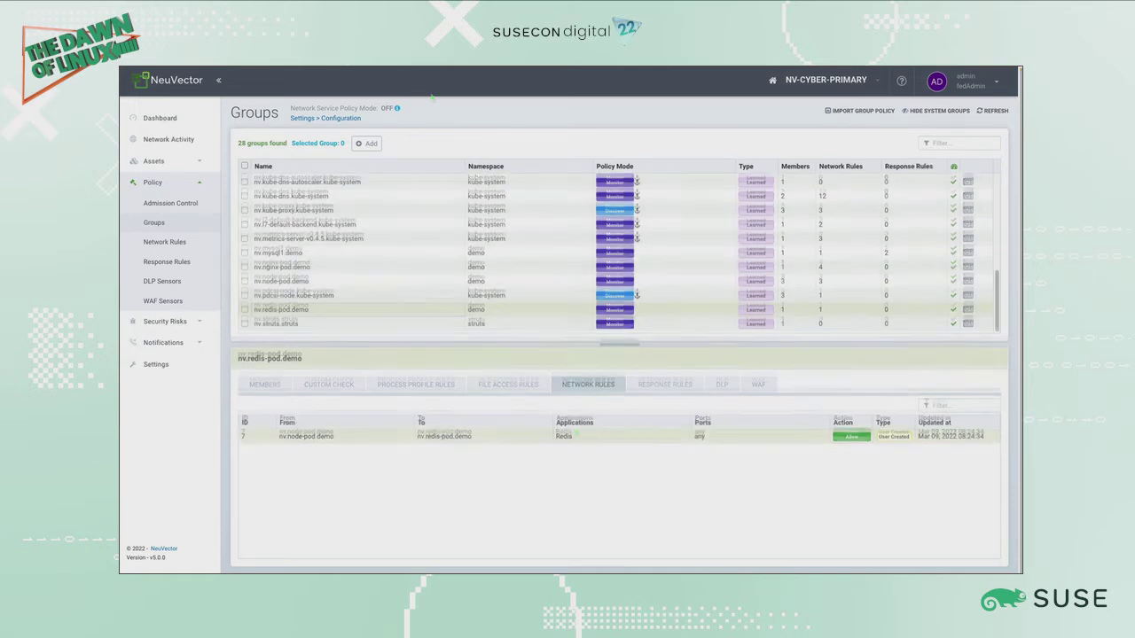
click(294, 324)
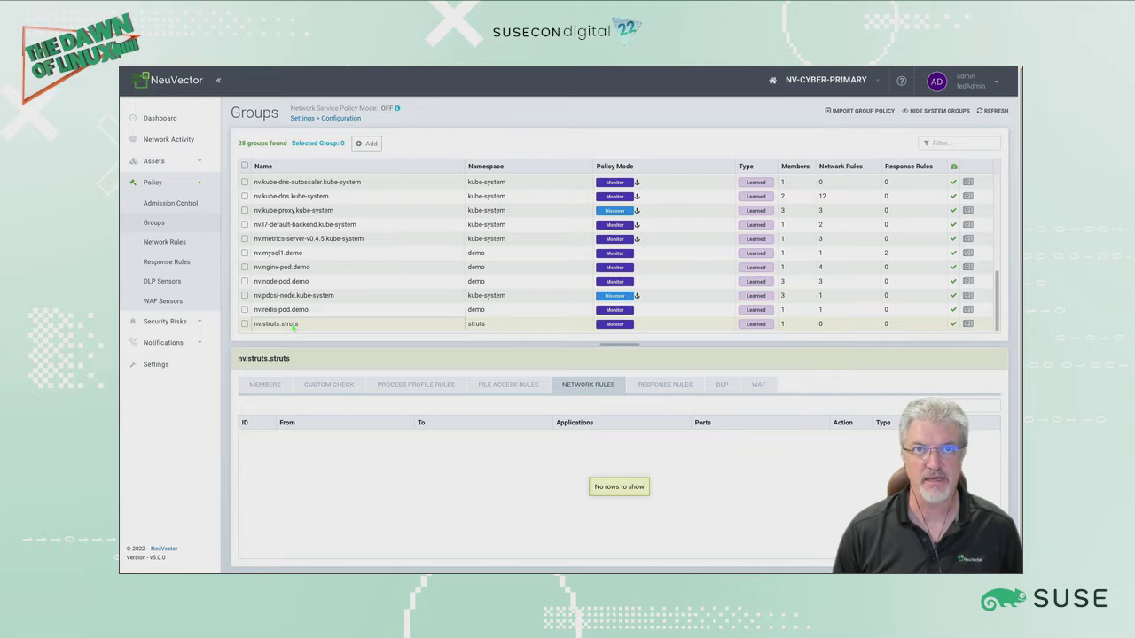
click(438, 386)
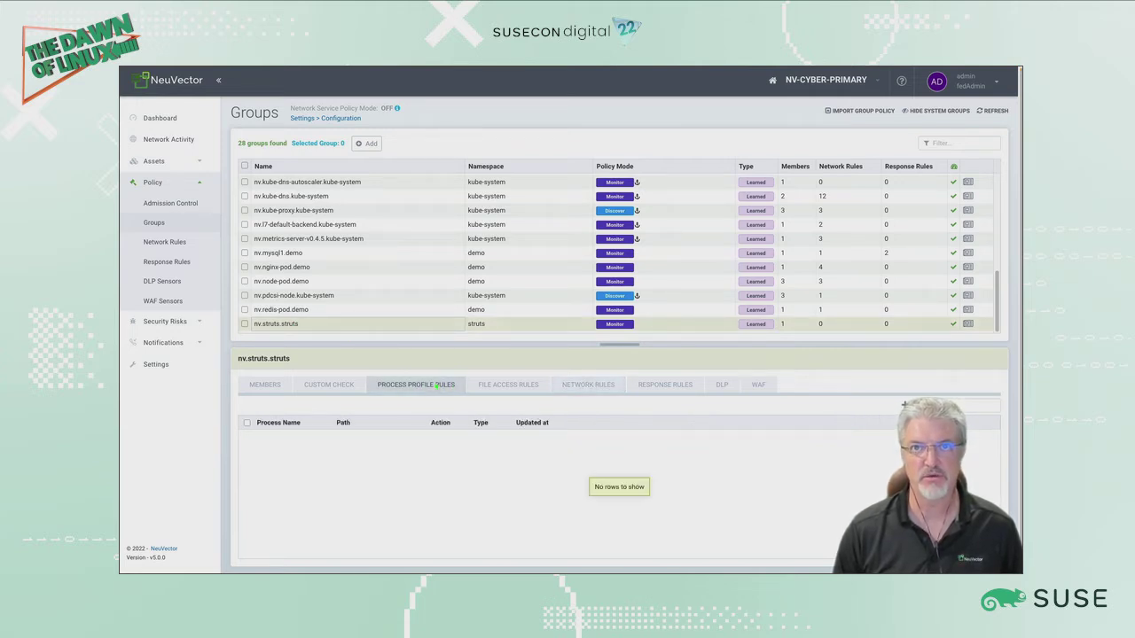
click(598, 387)
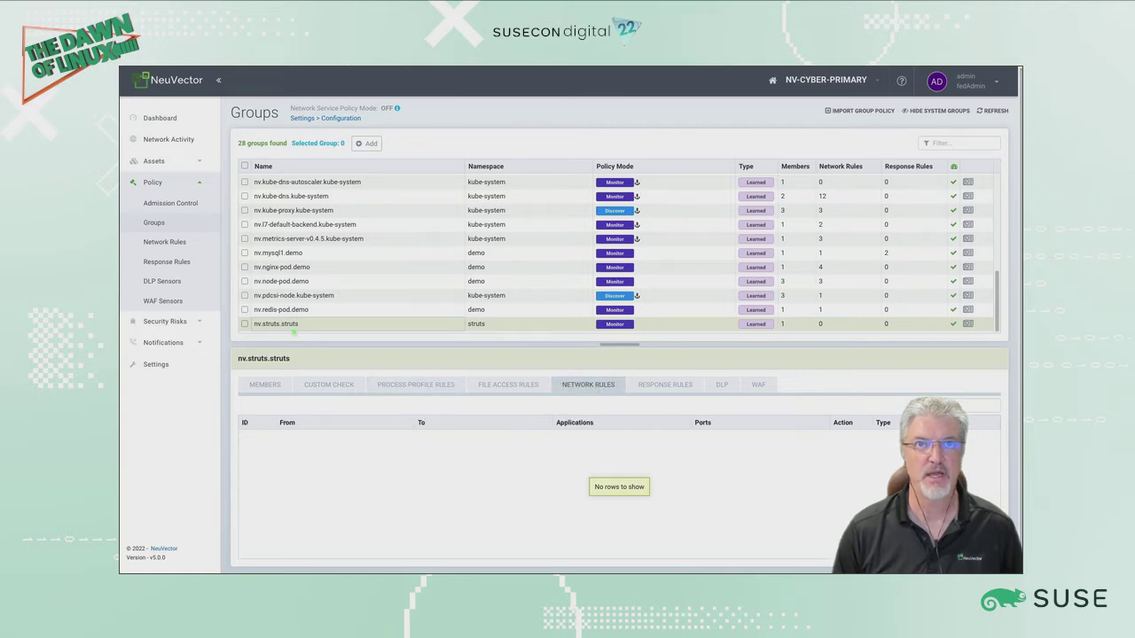
Step: Look at the Orders app tab and return to the NeuVector groups page
mouse_move(172, 69)
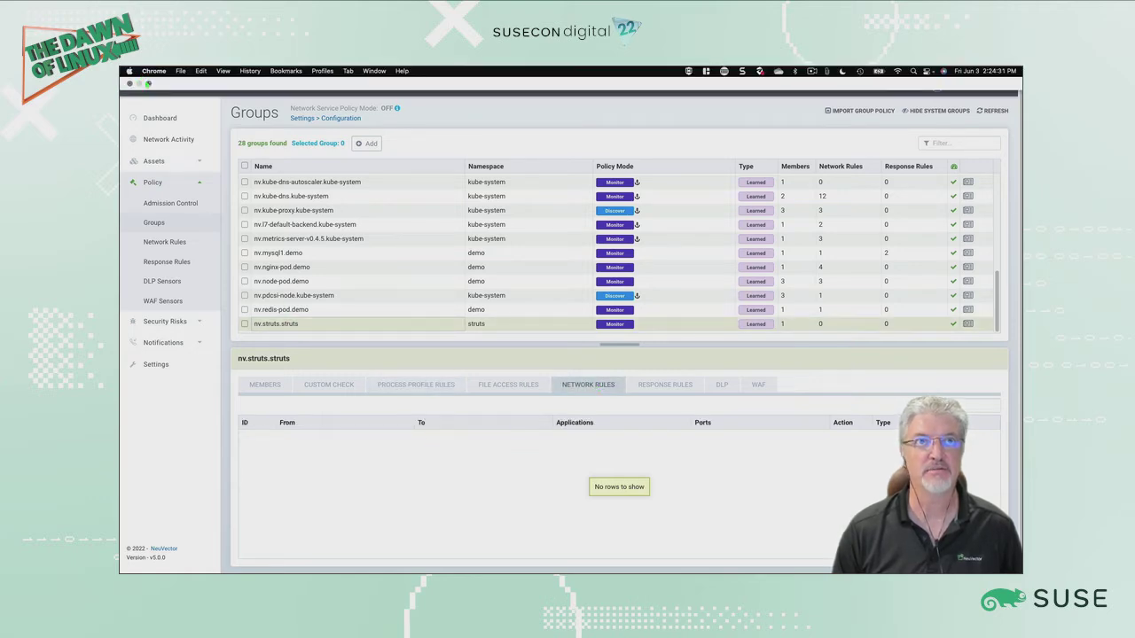
click(150, 86)
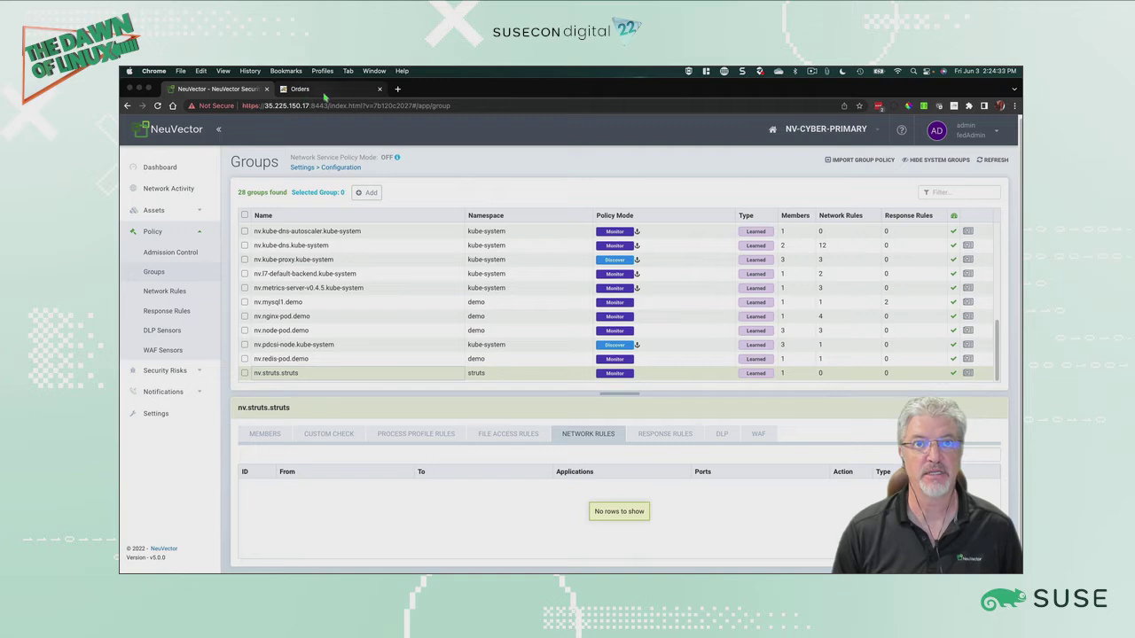
click(321, 92)
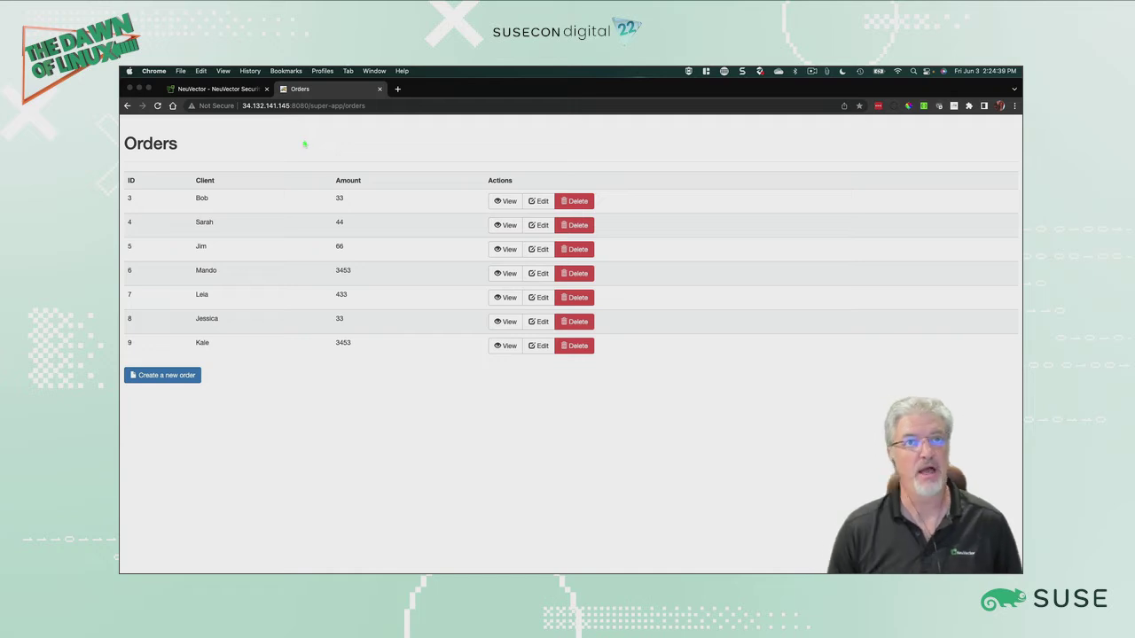
click(232, 89)
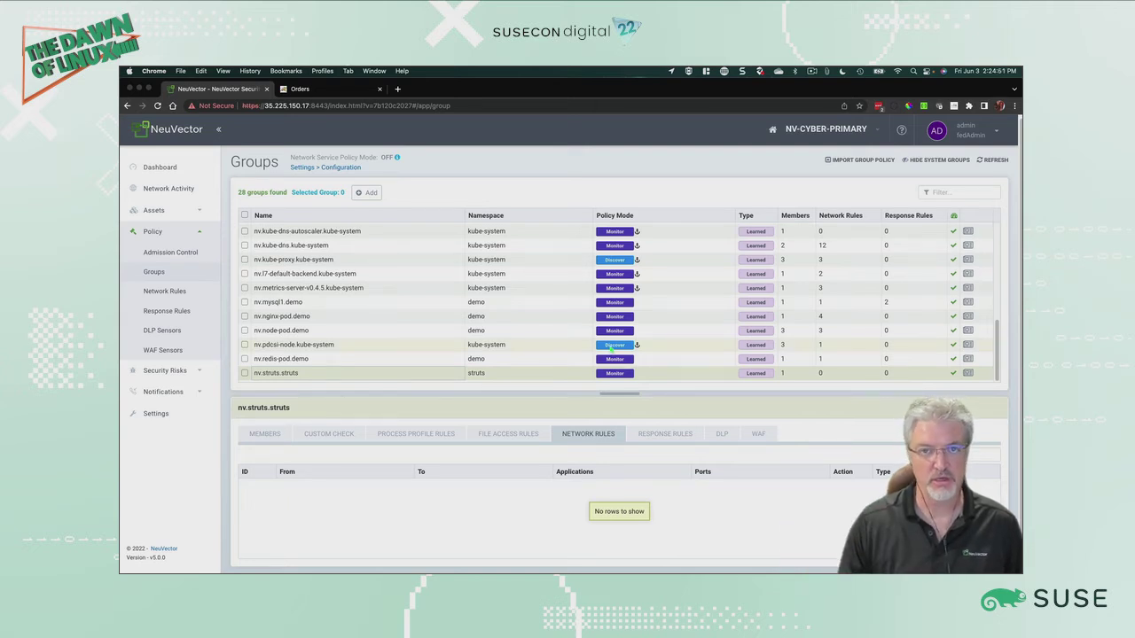
Step: Switch the nv.struts.struts group's policy mode to Discover with the Basic profile and confirm
click(245, 372)
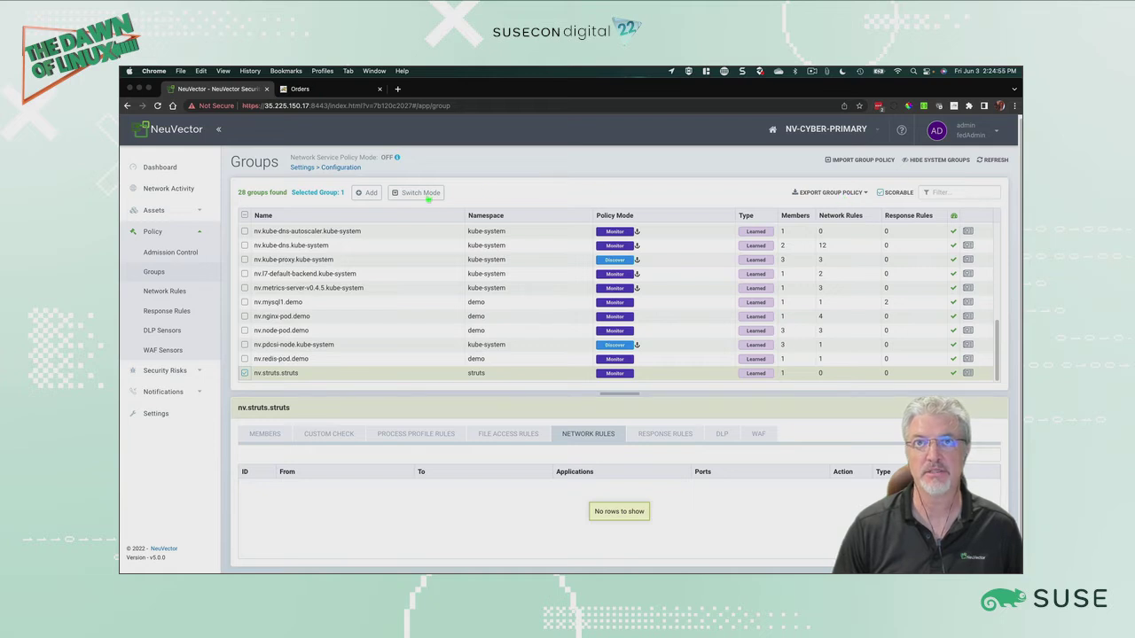
click(429, 197)
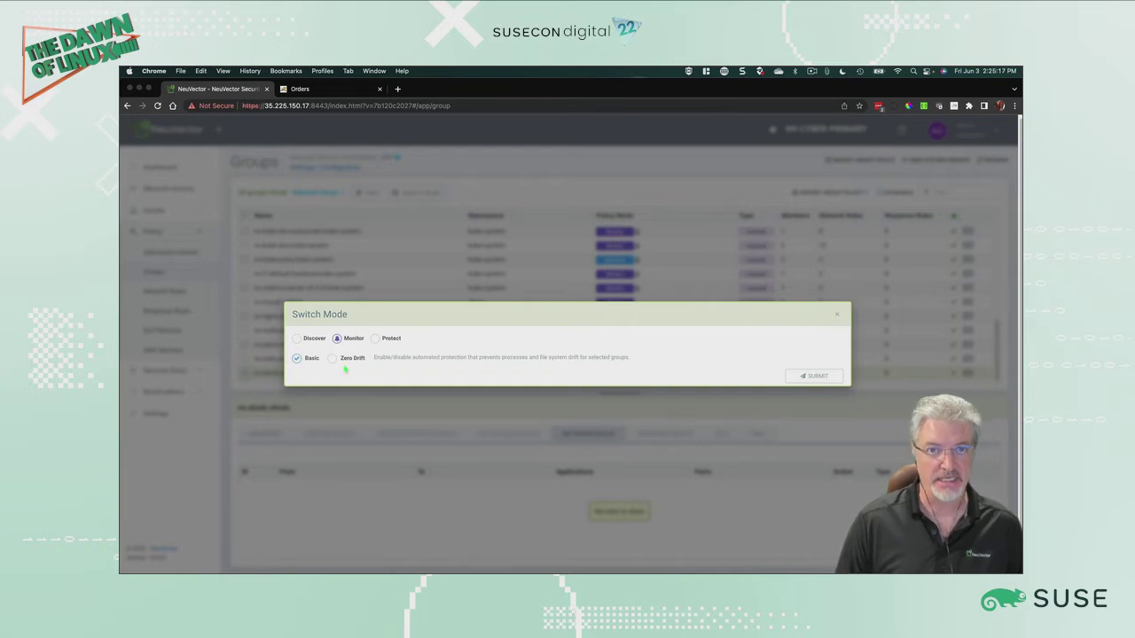
click(296, 338)
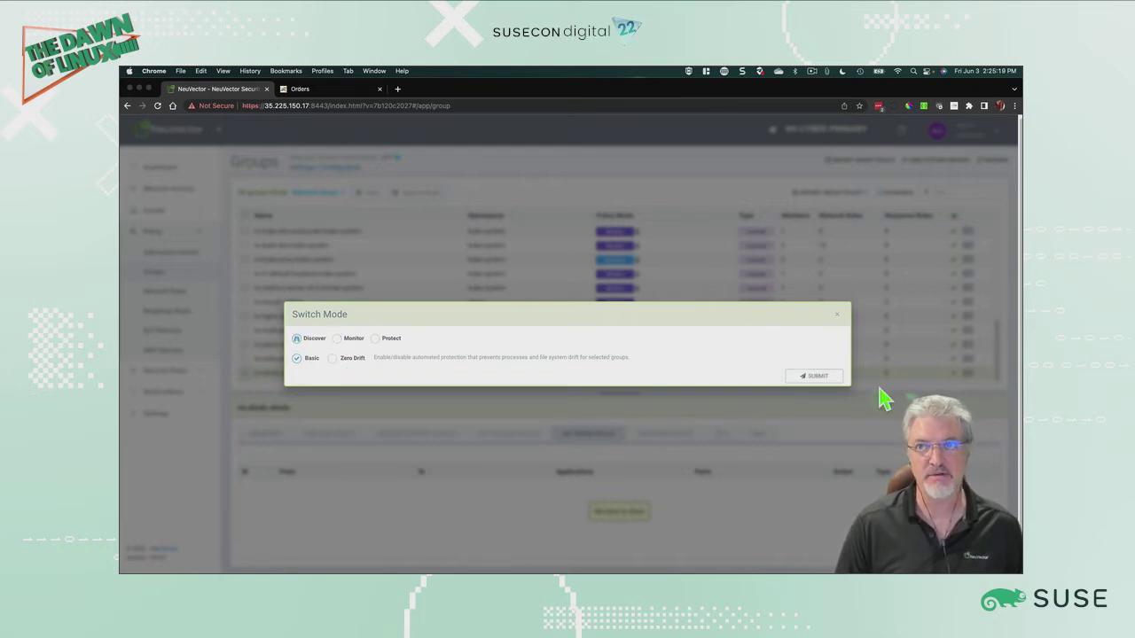
click(815, 376)
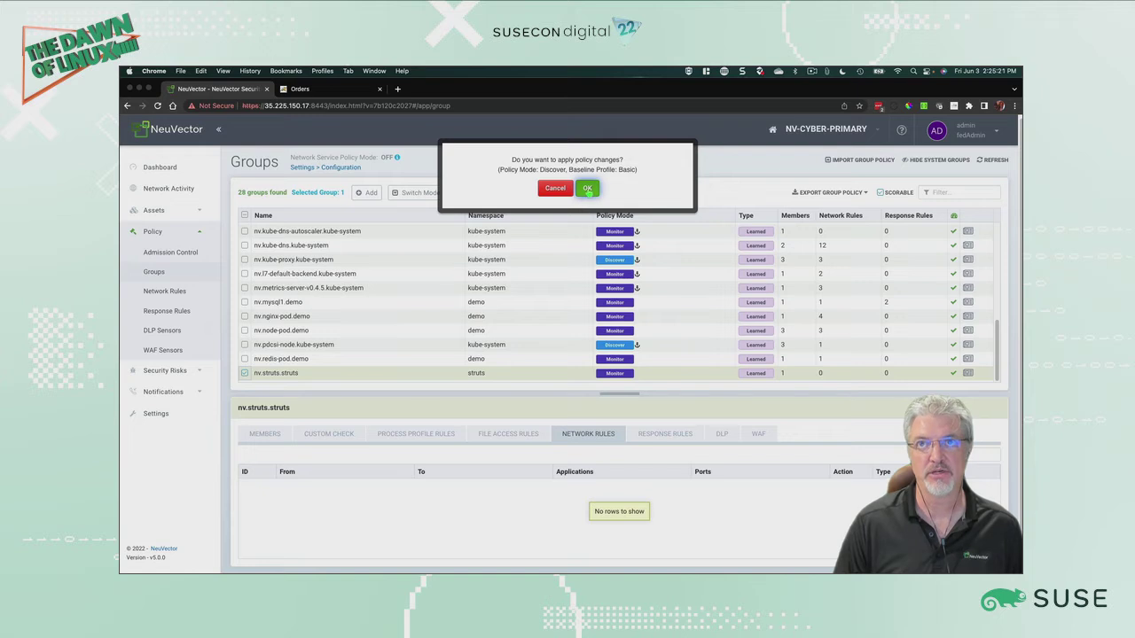
click(588, 189)
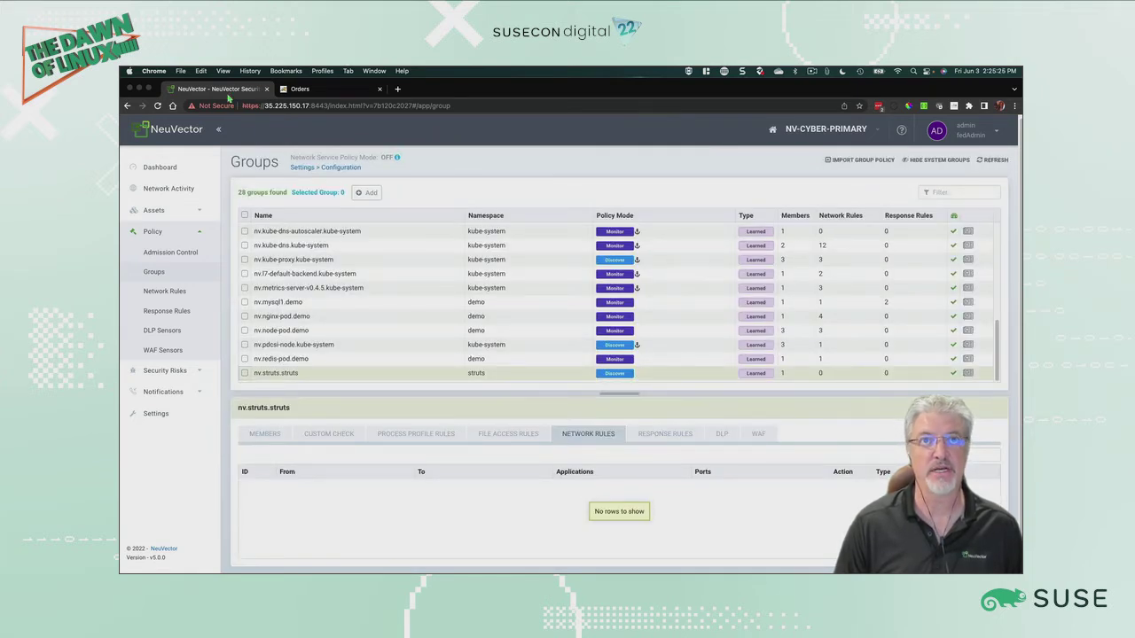
Step: In the Orders app, create a new order for client Obi-one with amount 2423
click(317, 90)
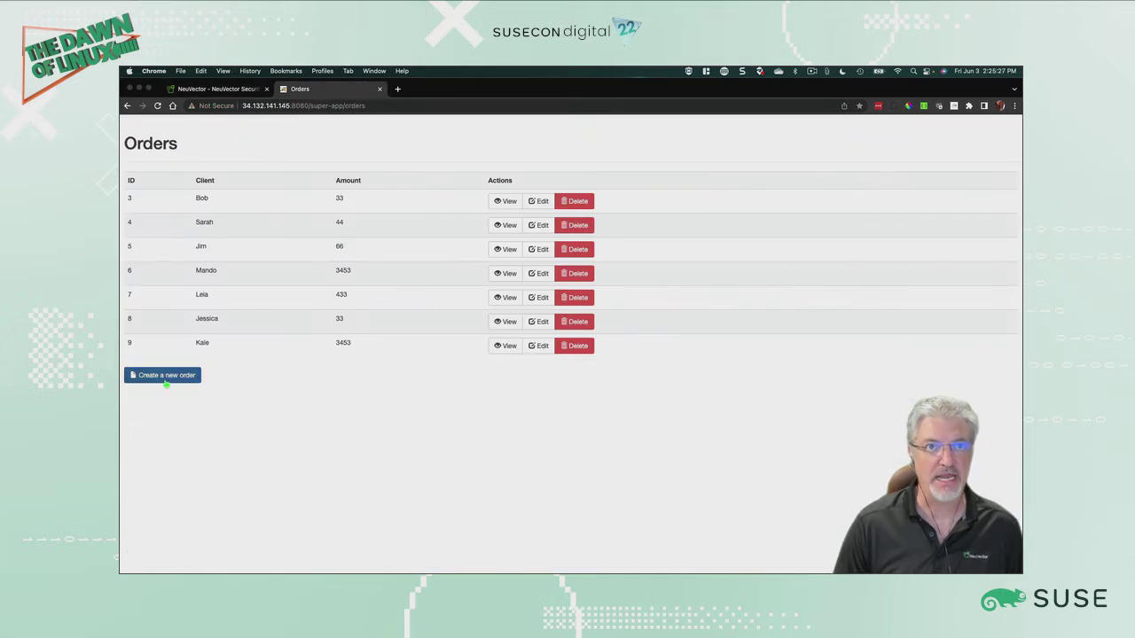
click(165, 378)
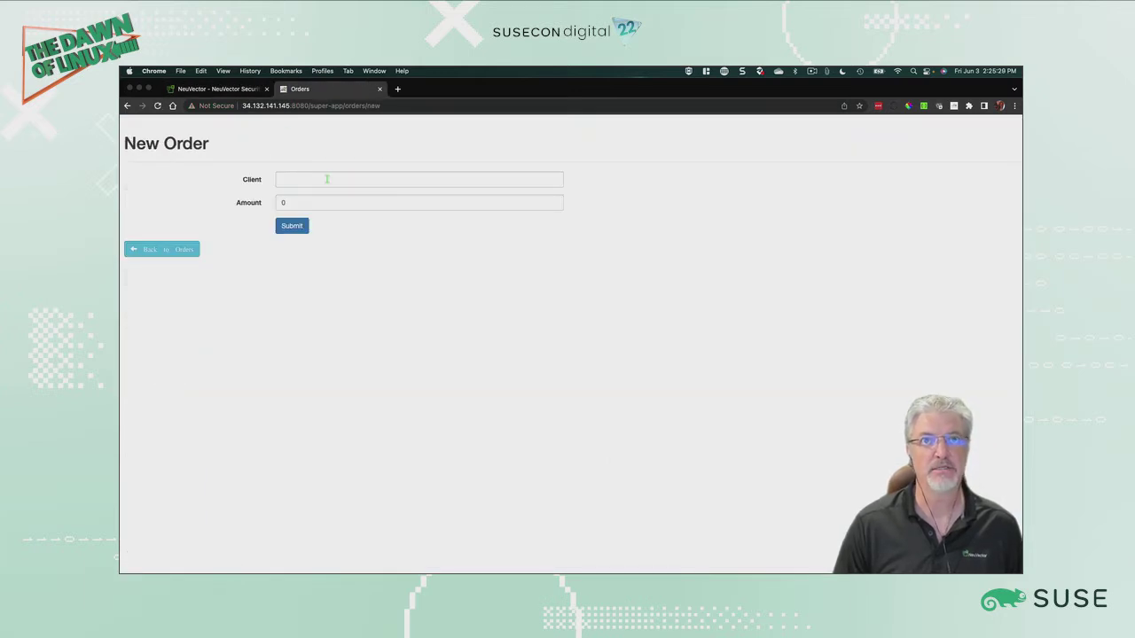
click(327, 179)
text(Obi)
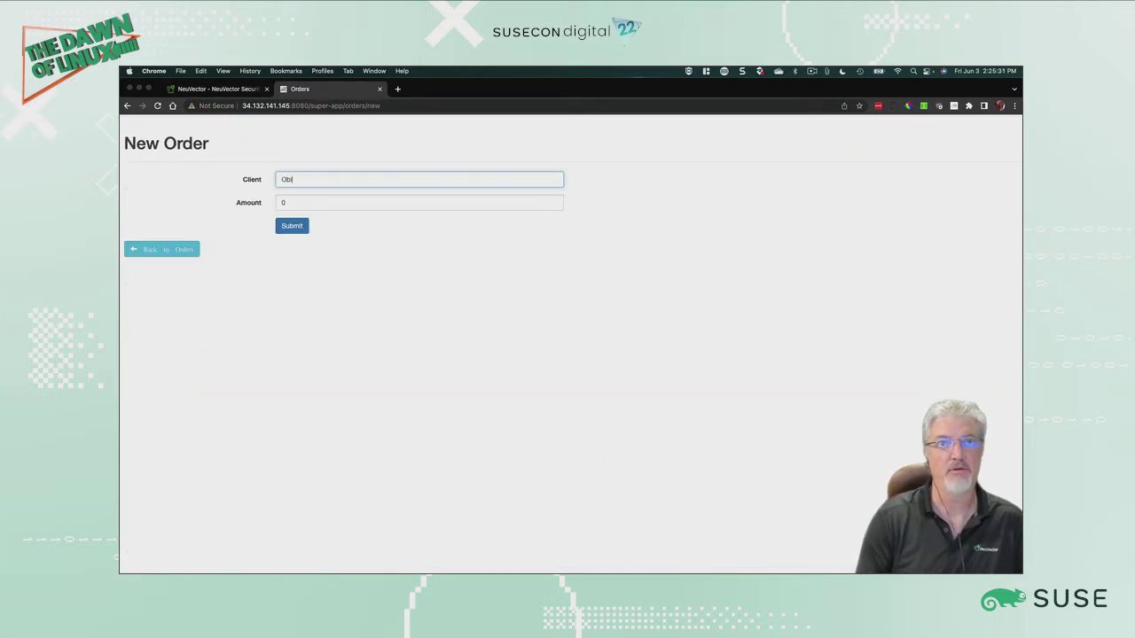
text(-one)
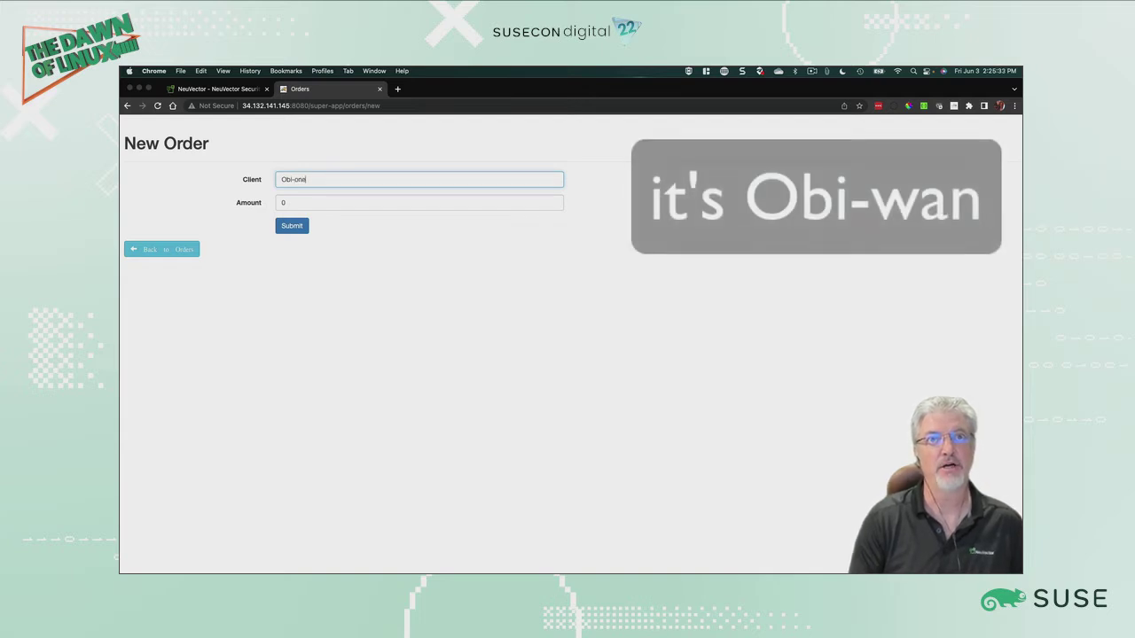
key(Tab)
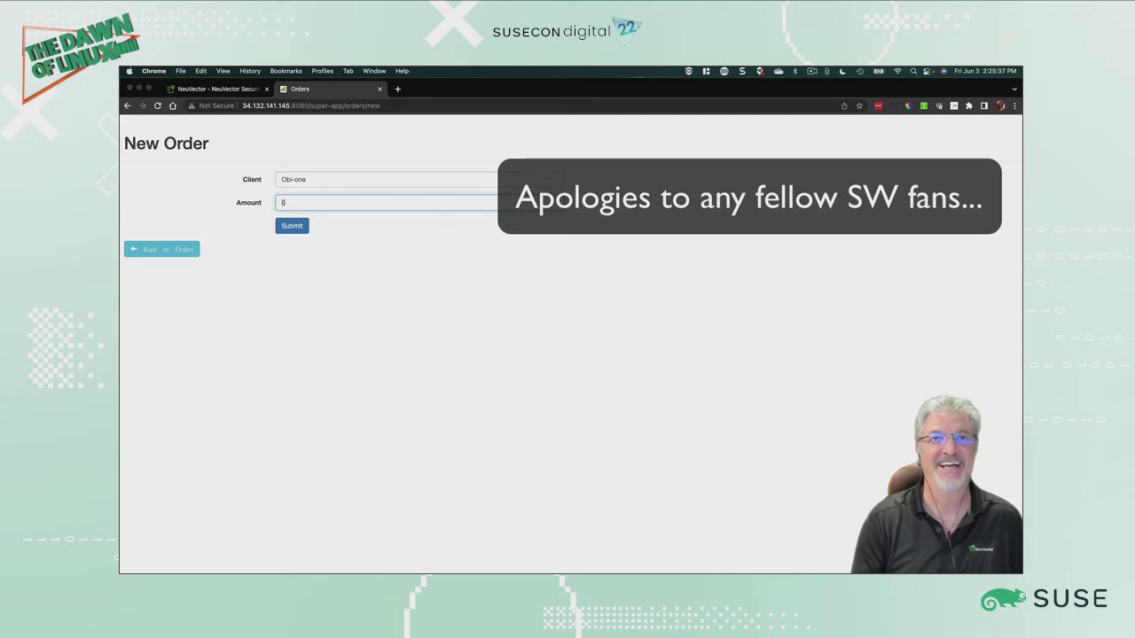
text(2423)
click(292, 225)
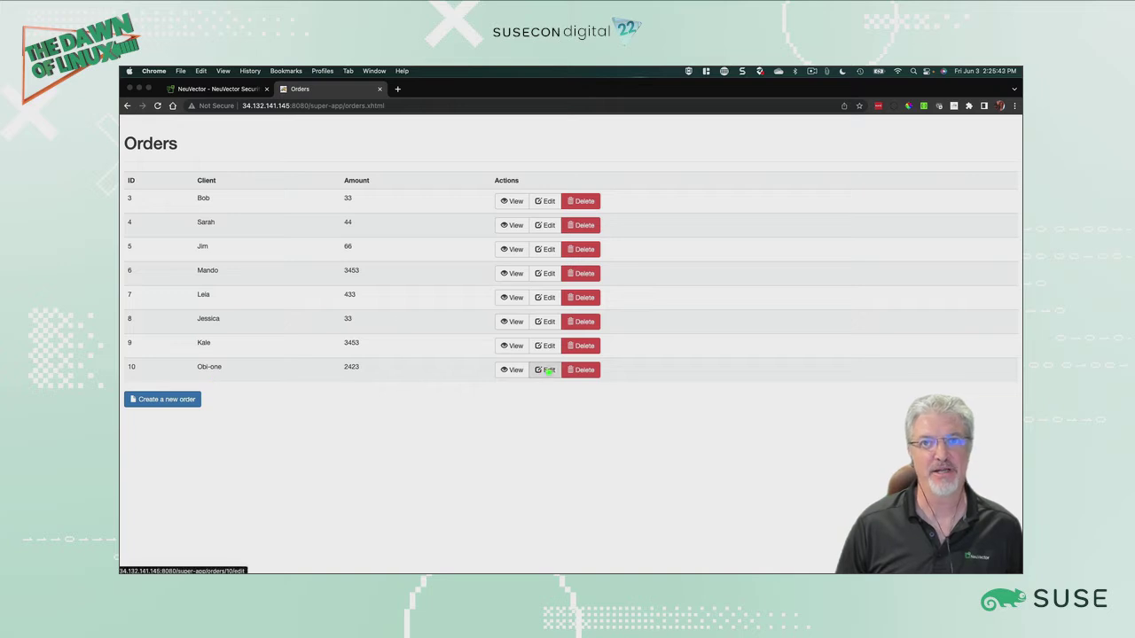
Step: Edit order 10 and change its client name to Obi-won
click(544, 369)
click(331, 205)
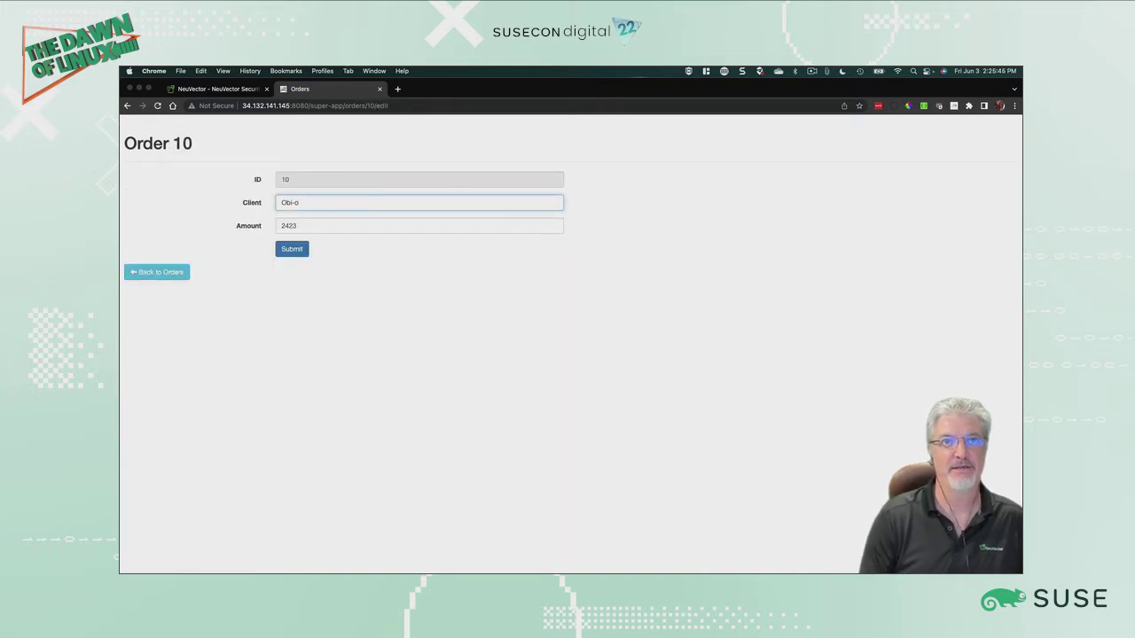
key(BackSpace)
text(won)
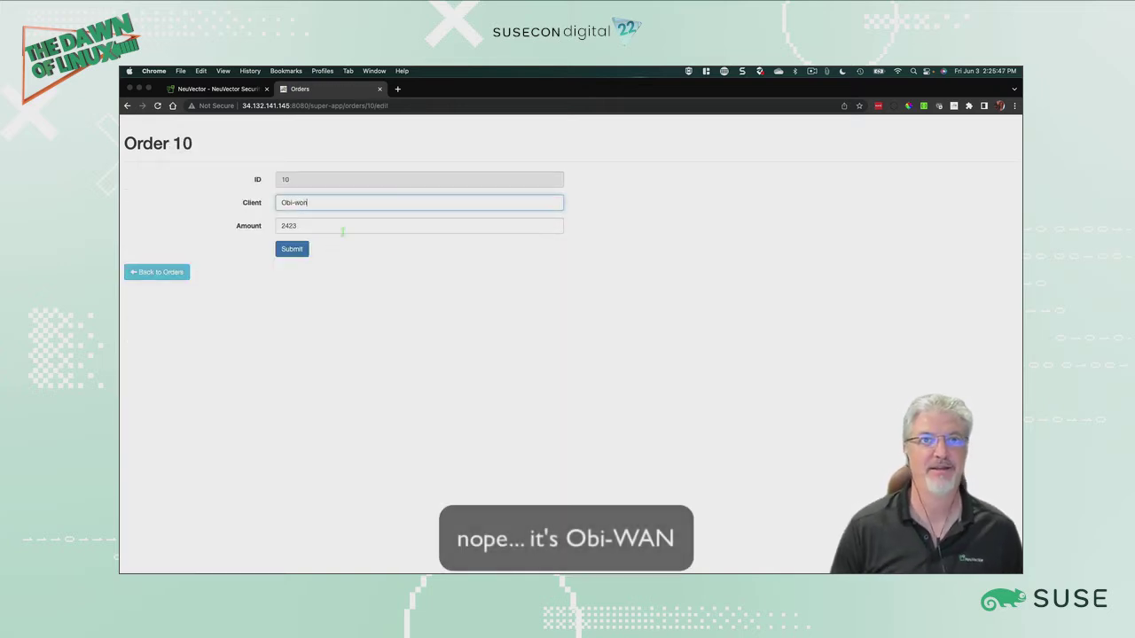
click(292, 249)
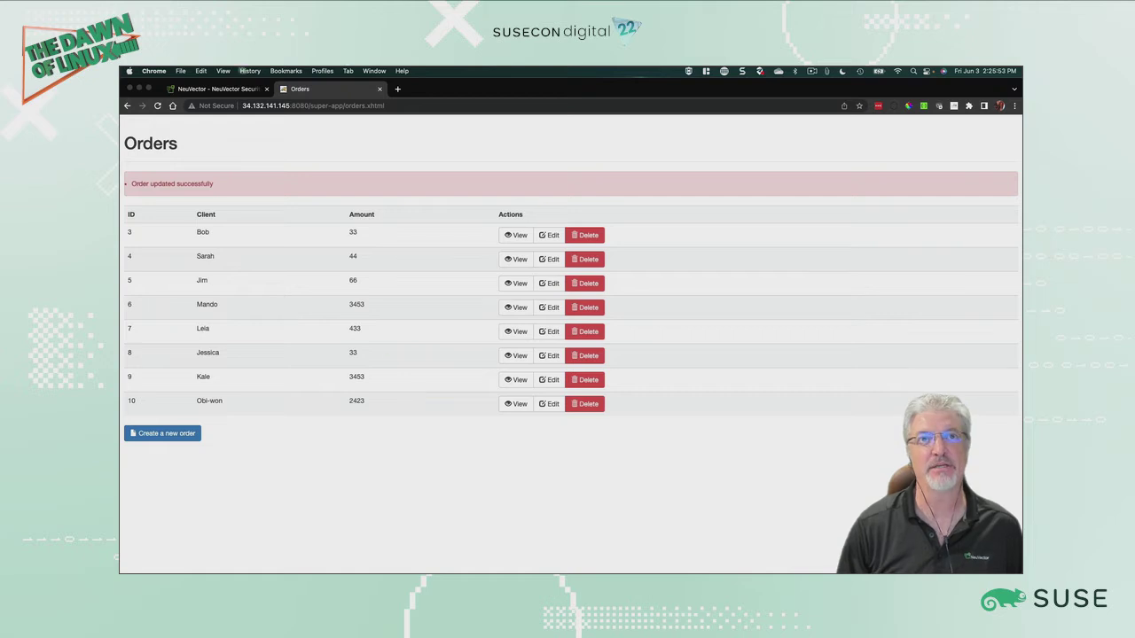
Step: Refresh the NeuVector groups and review the struts group's learned network and process profile rules
click(214, 89)
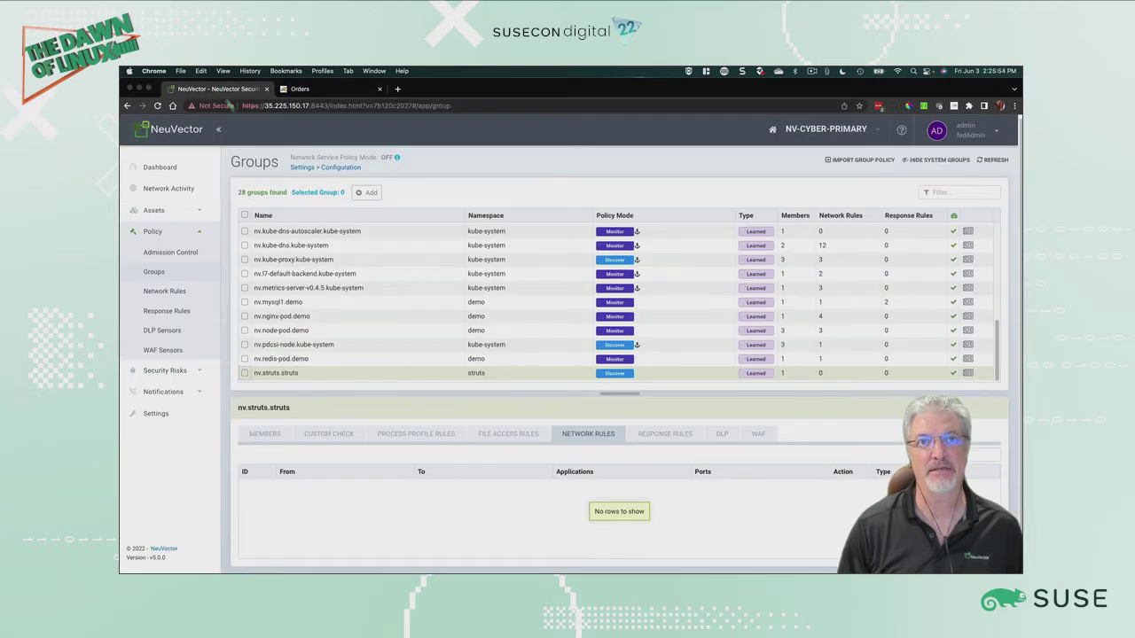
click(993, 159)
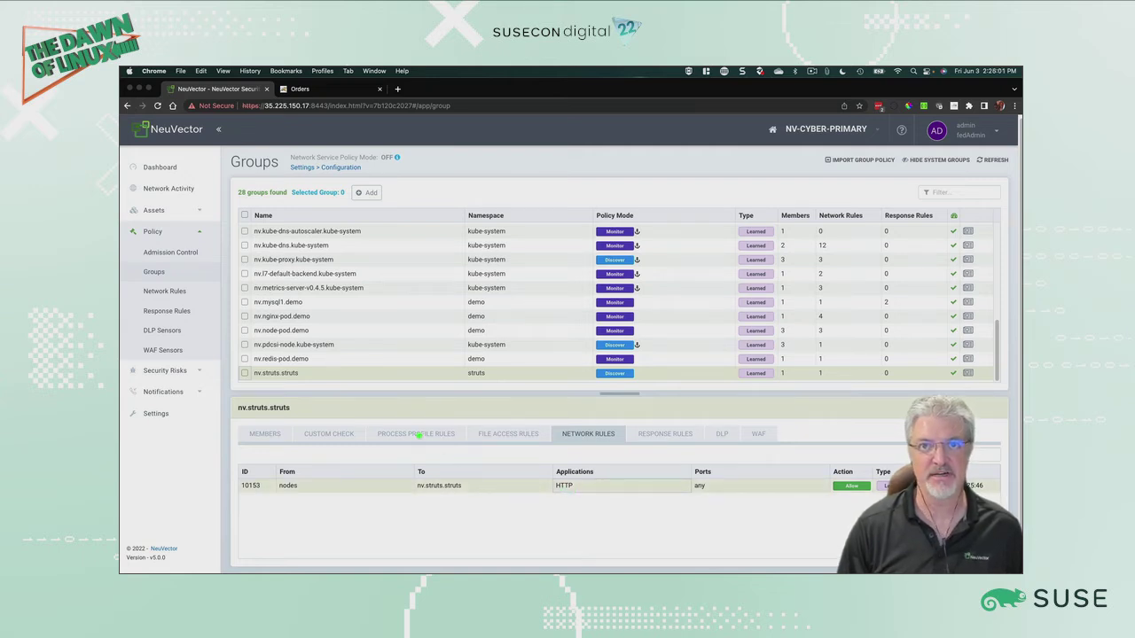
click(420, 436)
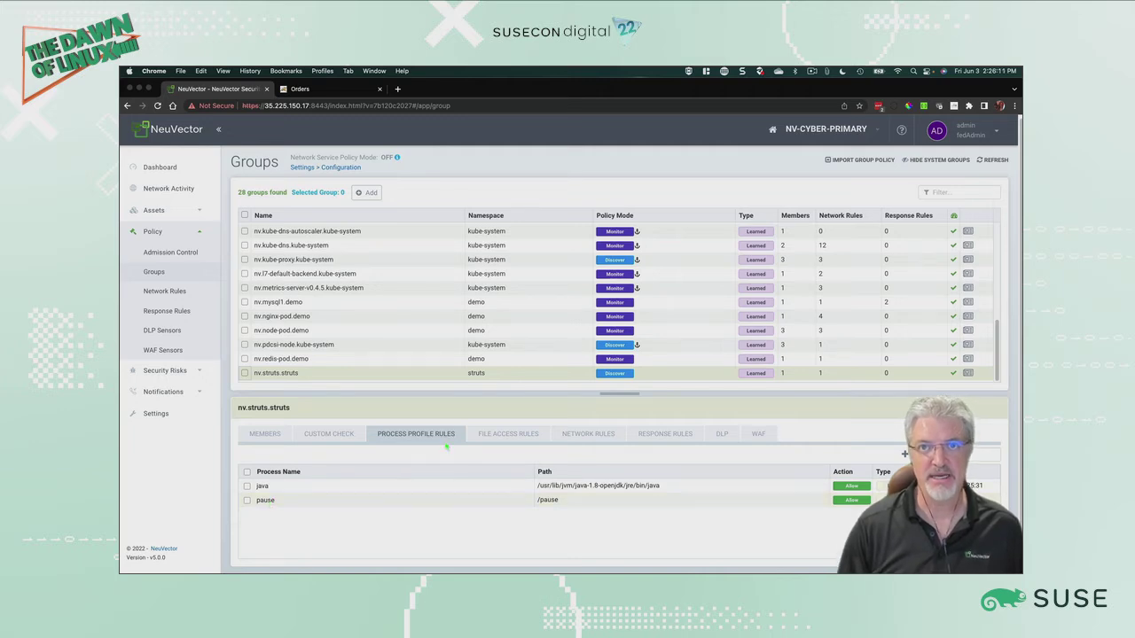
Step: Switch to the terminal desktop and open a bash shell in the struts pod with kubectl exec
key(ctrl+Up)
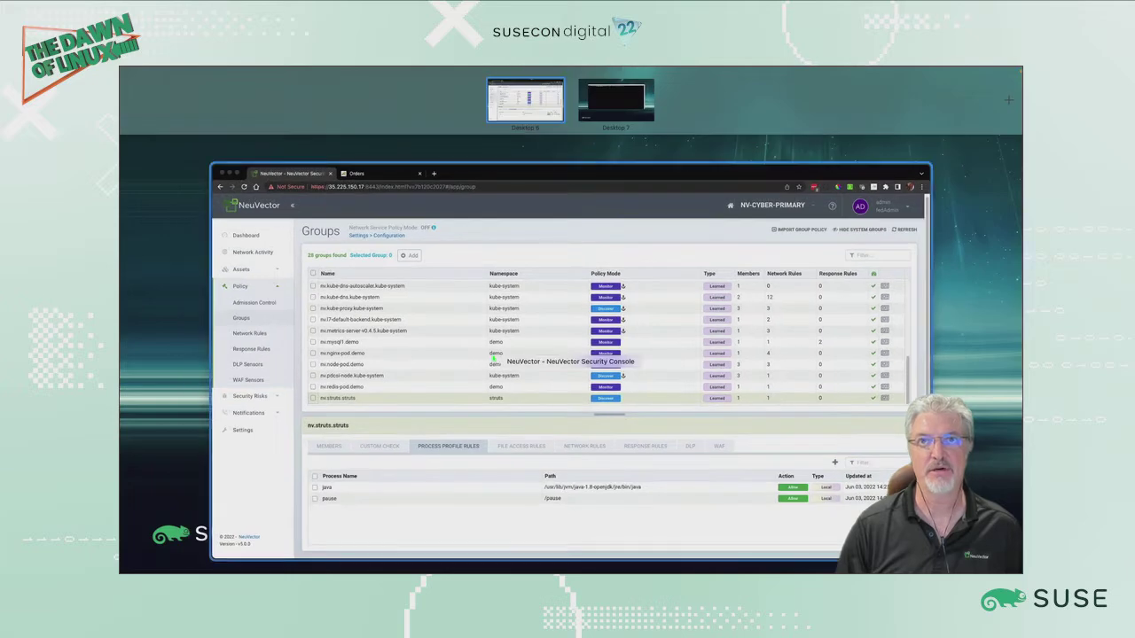
click(493, 359)
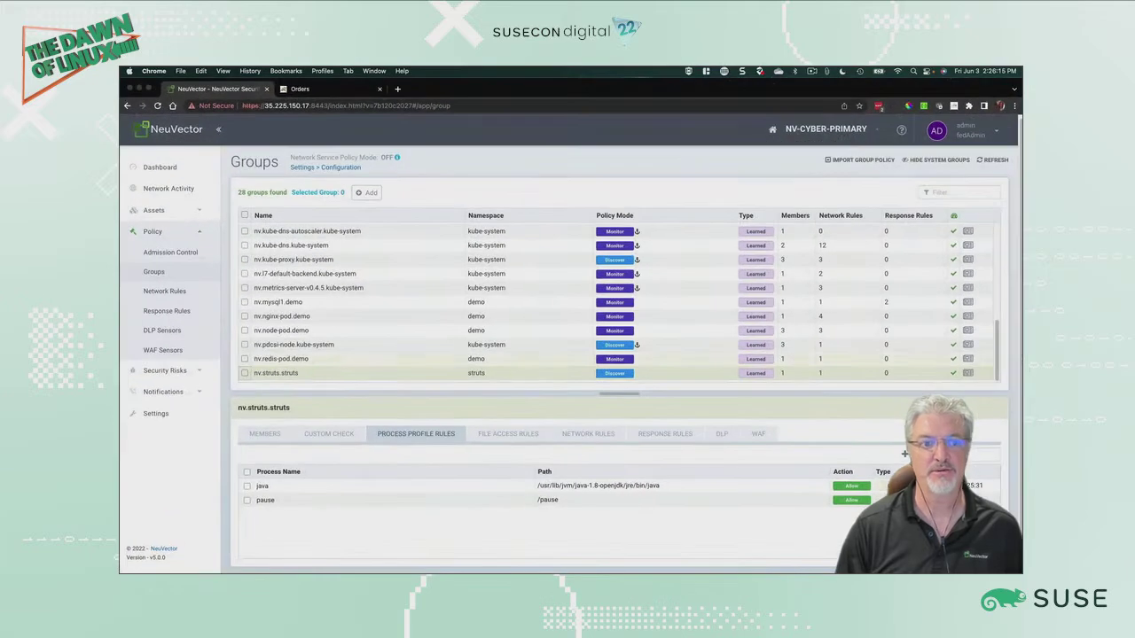
key(ctrl+Right)
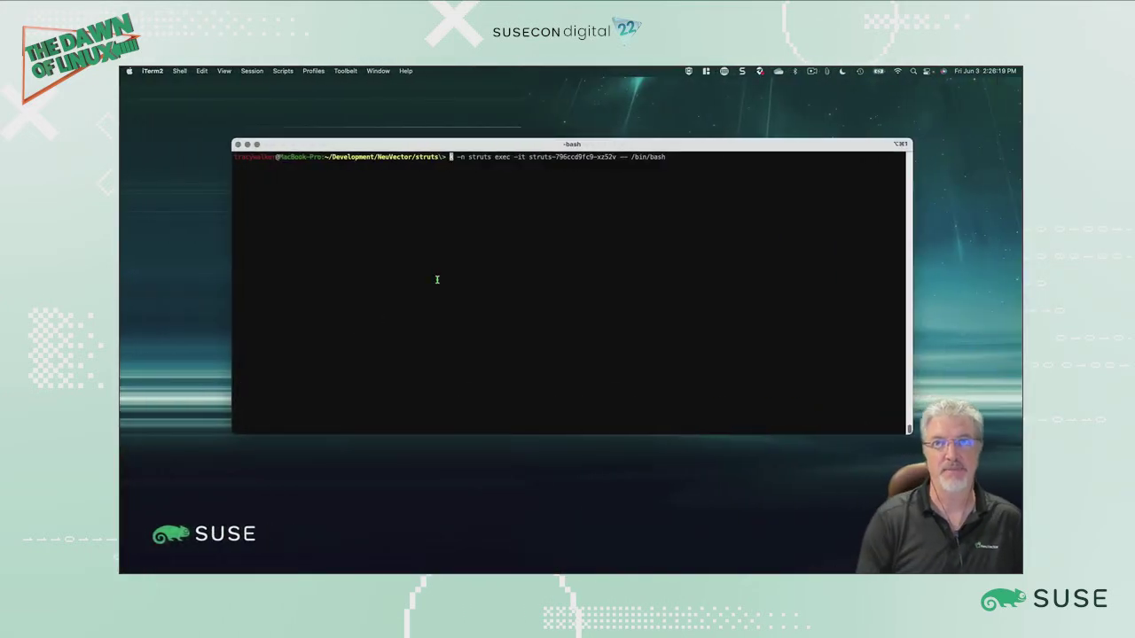
key(Return)
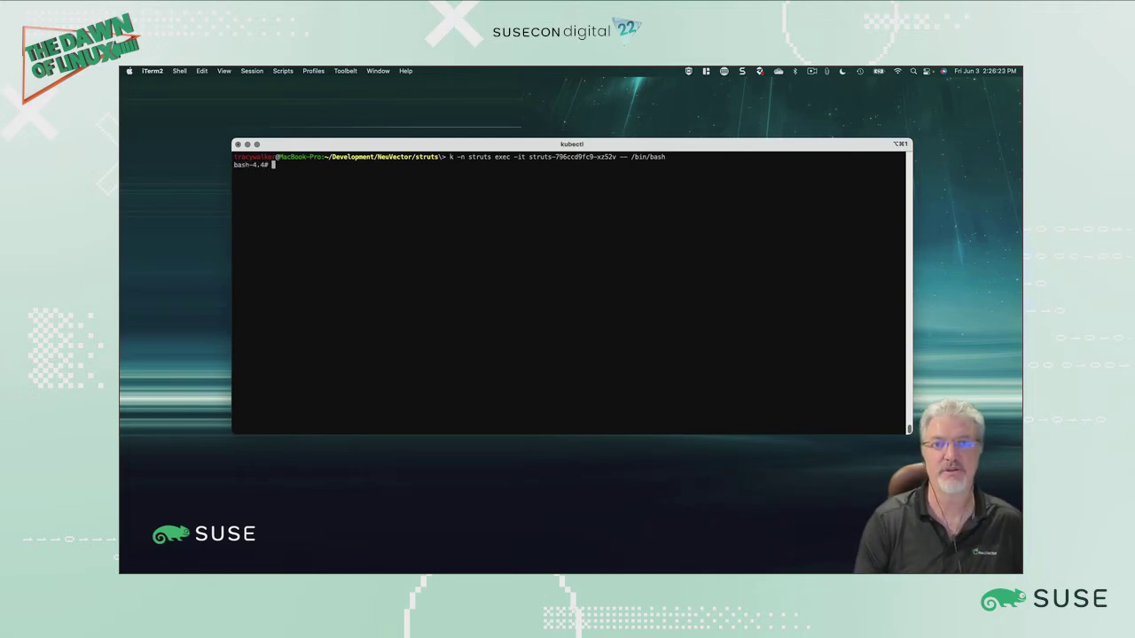
Step: Run whoami inside the struts container shell
text(wh)
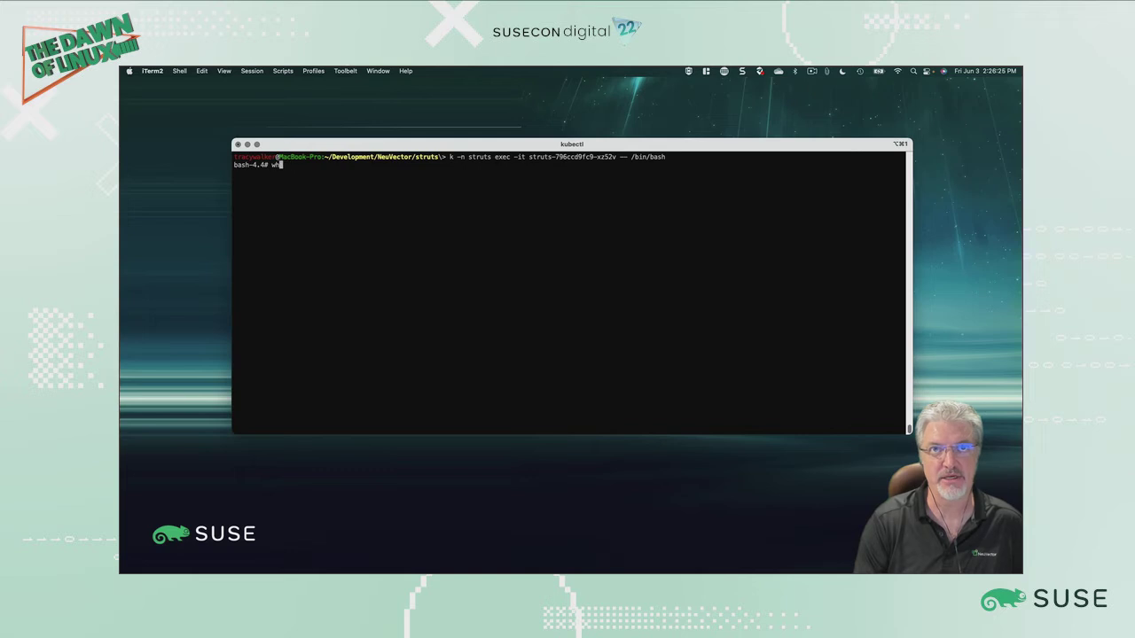
text(oami)
key(Return)
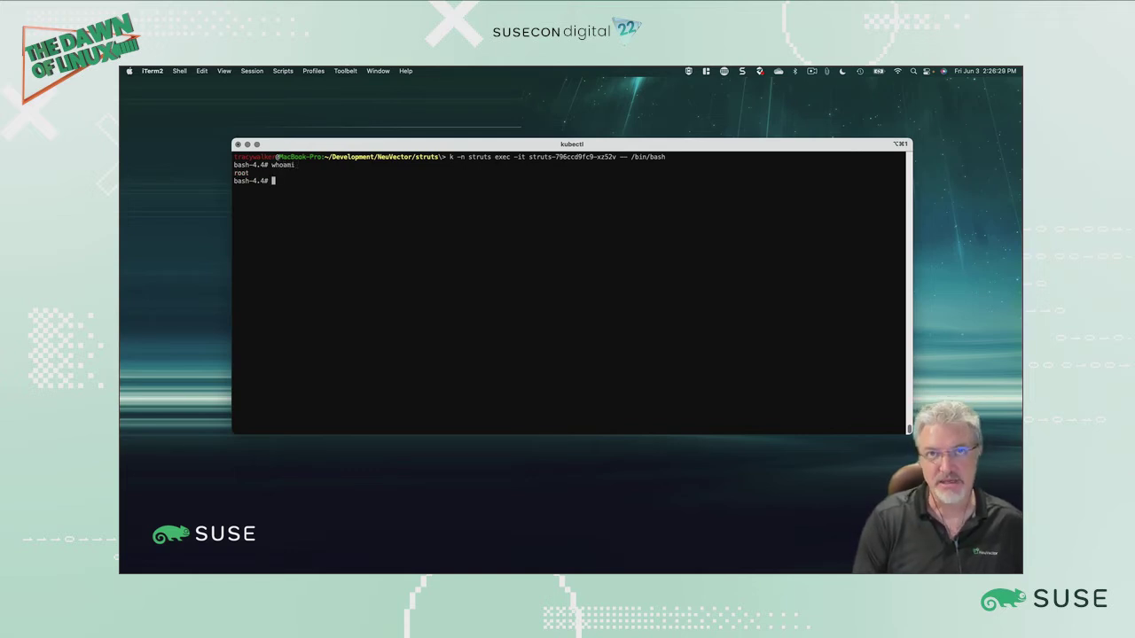
Step: Run ls and du inside the struts container shell
text(ls)
key(Return)
text(du)
key(Return)
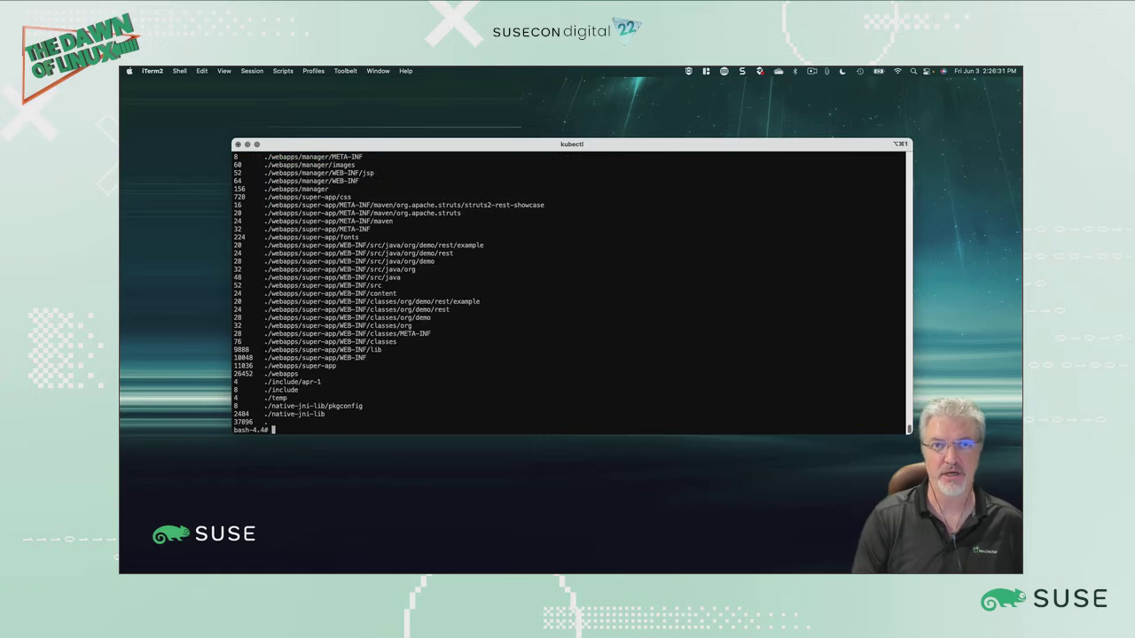
text(ping )
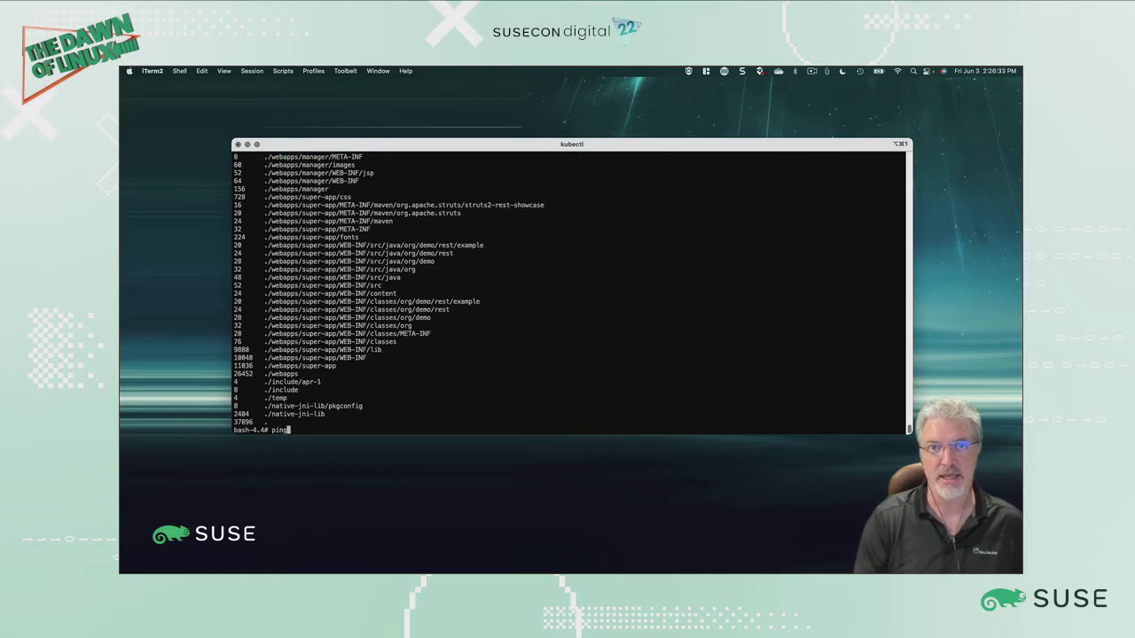
text(w)
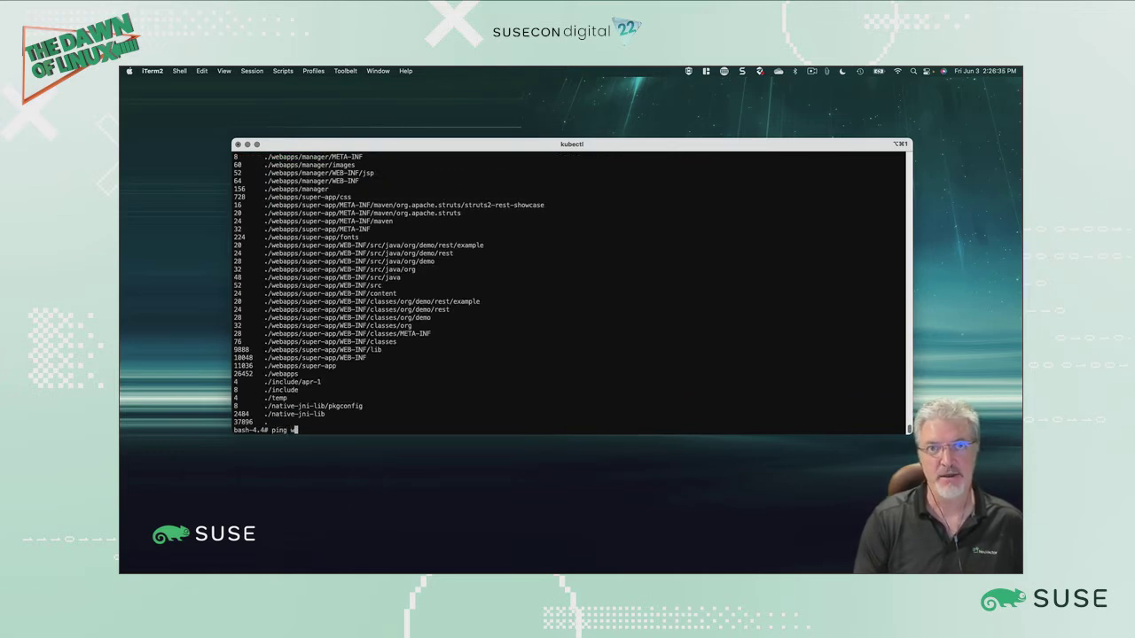
text(ww.oracle.com)
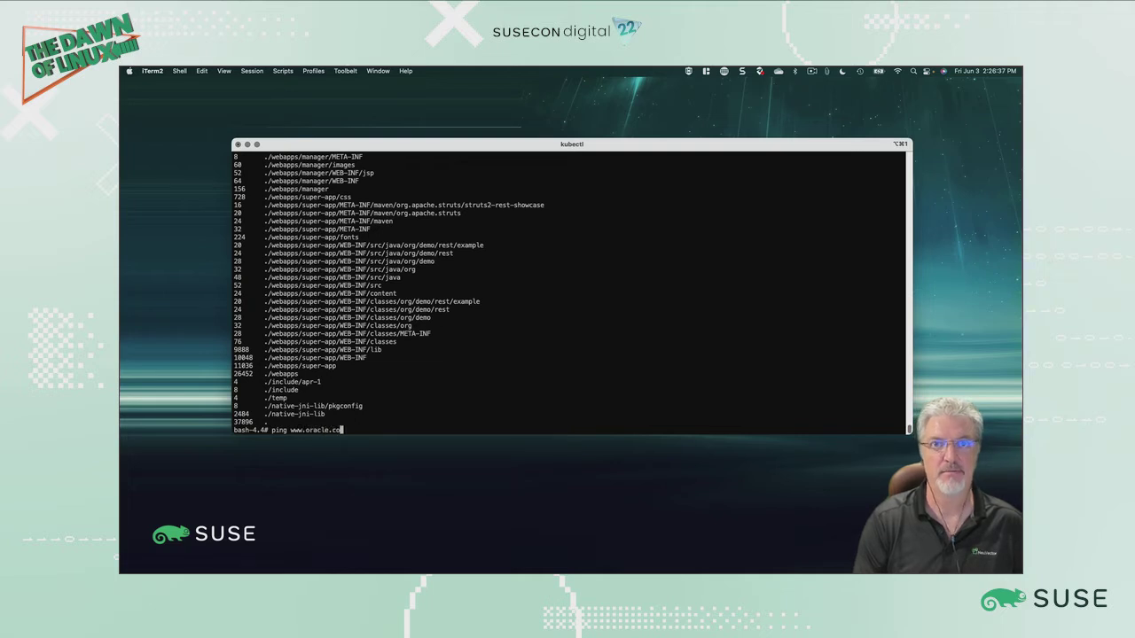
key(Return)
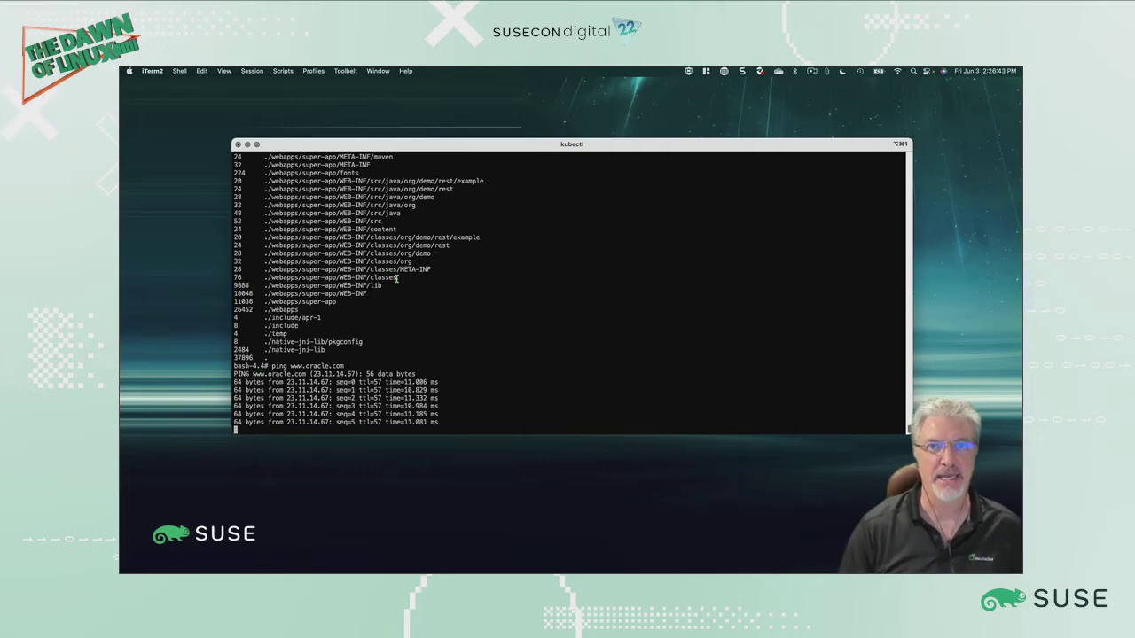
Step: Switch to the browser, refresh the NeuVector groups and review the struts group's learned process profile rules
key(ctrl+Left)
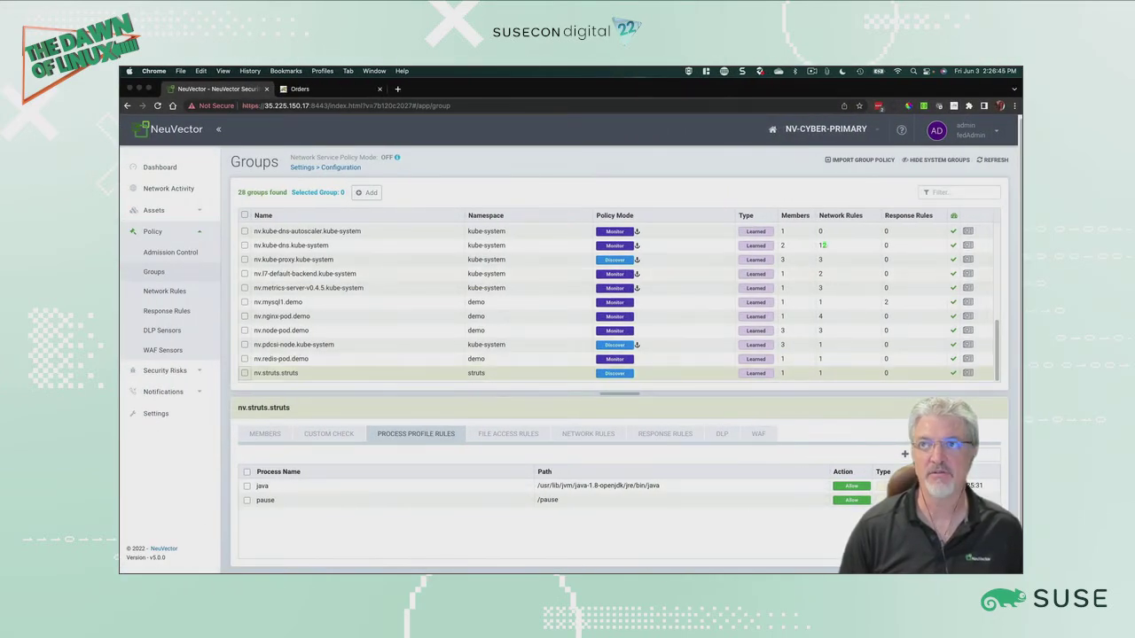
click(992, 161)
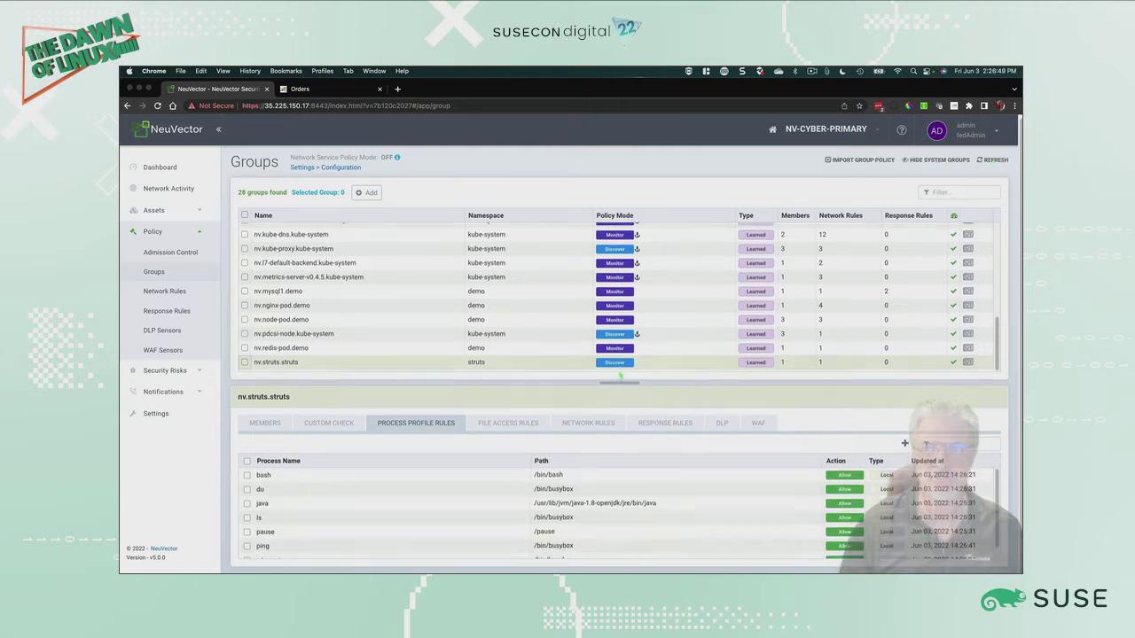
scroll(620, 401, down, 2)
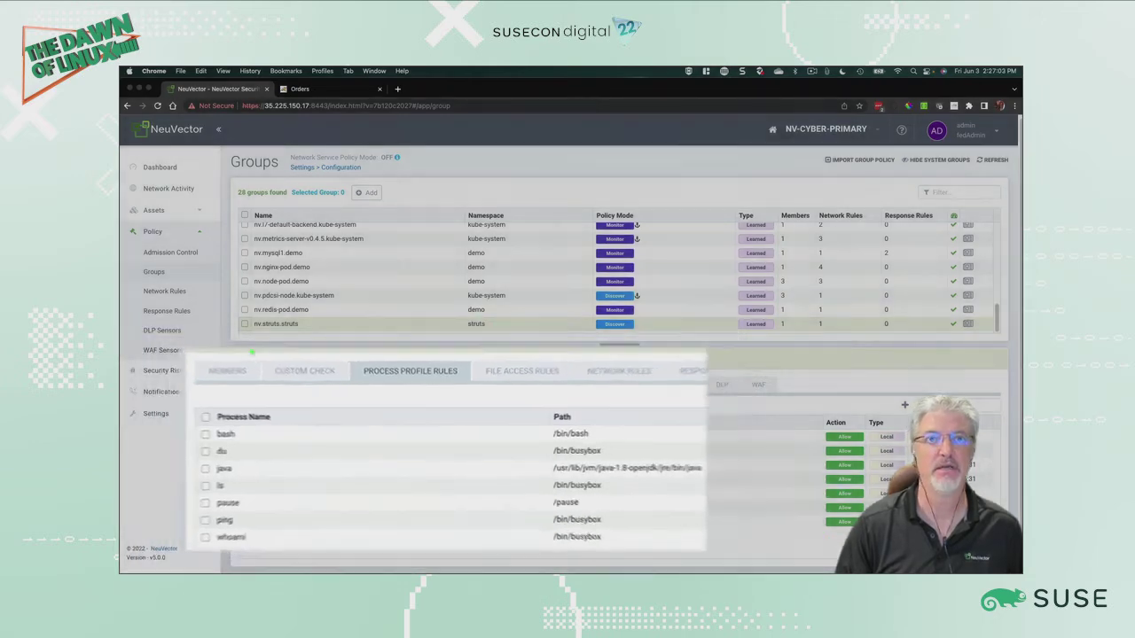
Step: Select the nv.struts.struts group and switch its policy mode to Monitor with the Basic profile
click(245, 325)
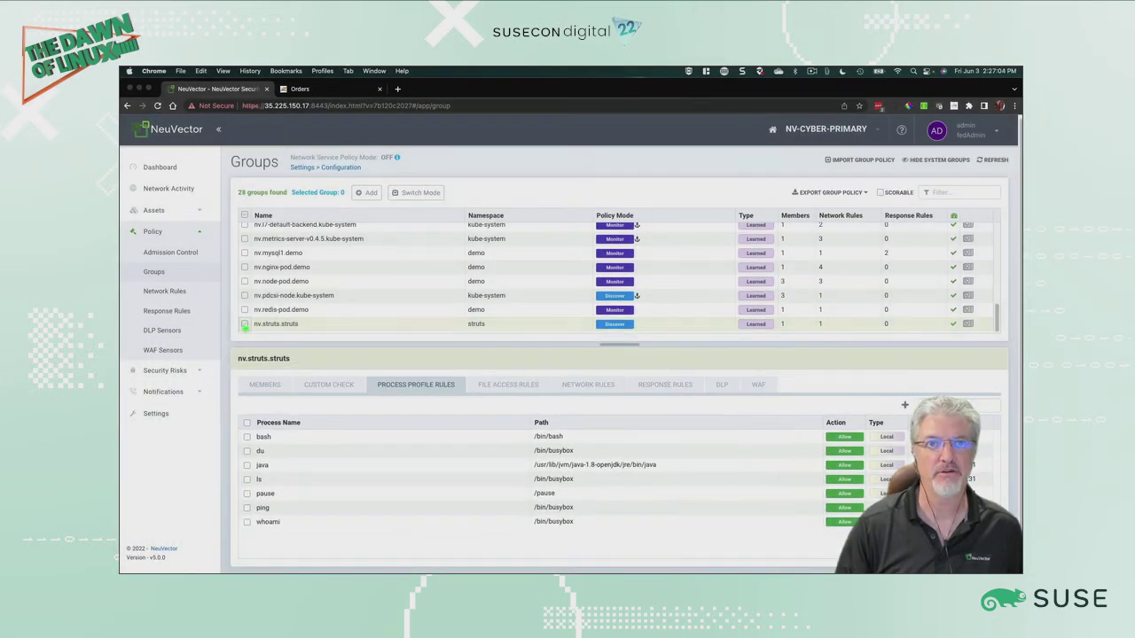
click(833, 193)
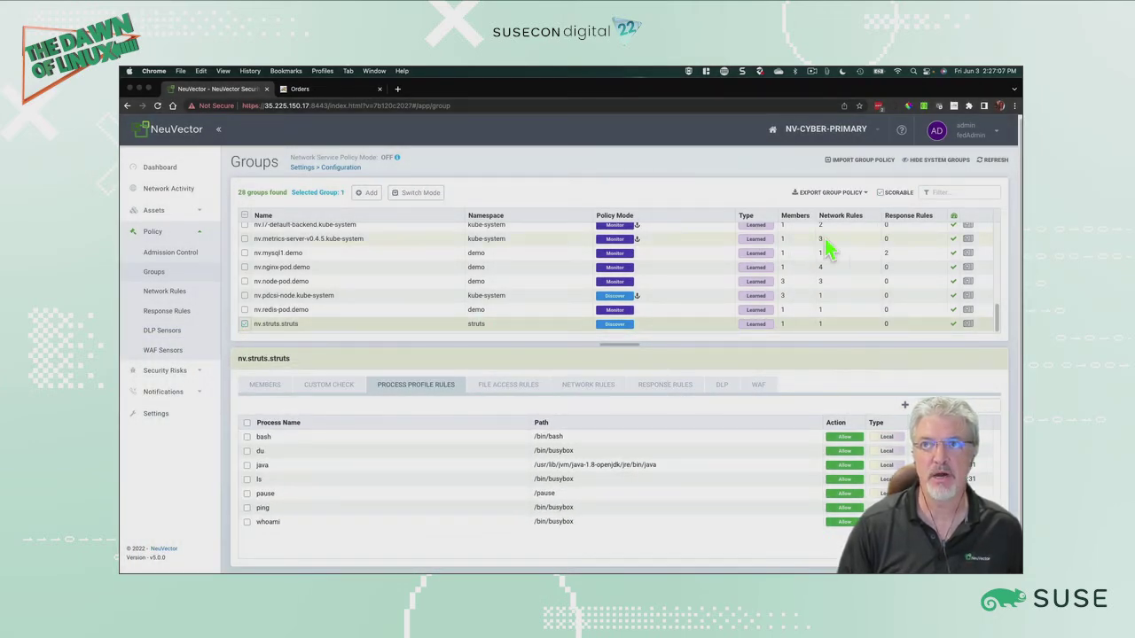
click(825, 238)
click(779, 416)
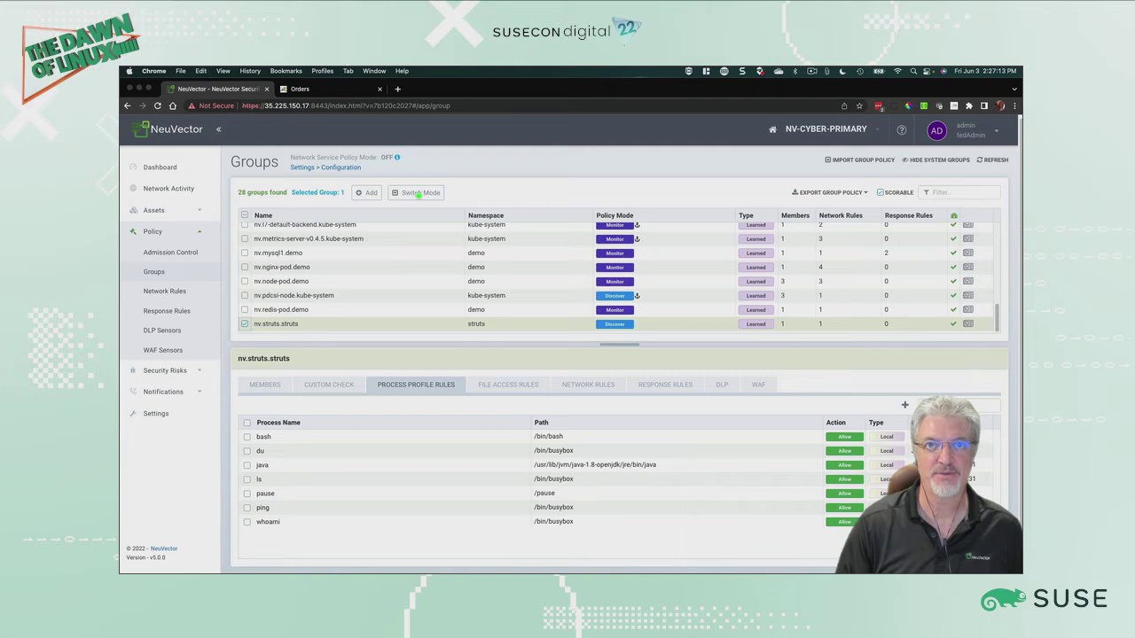
click(418, 193)
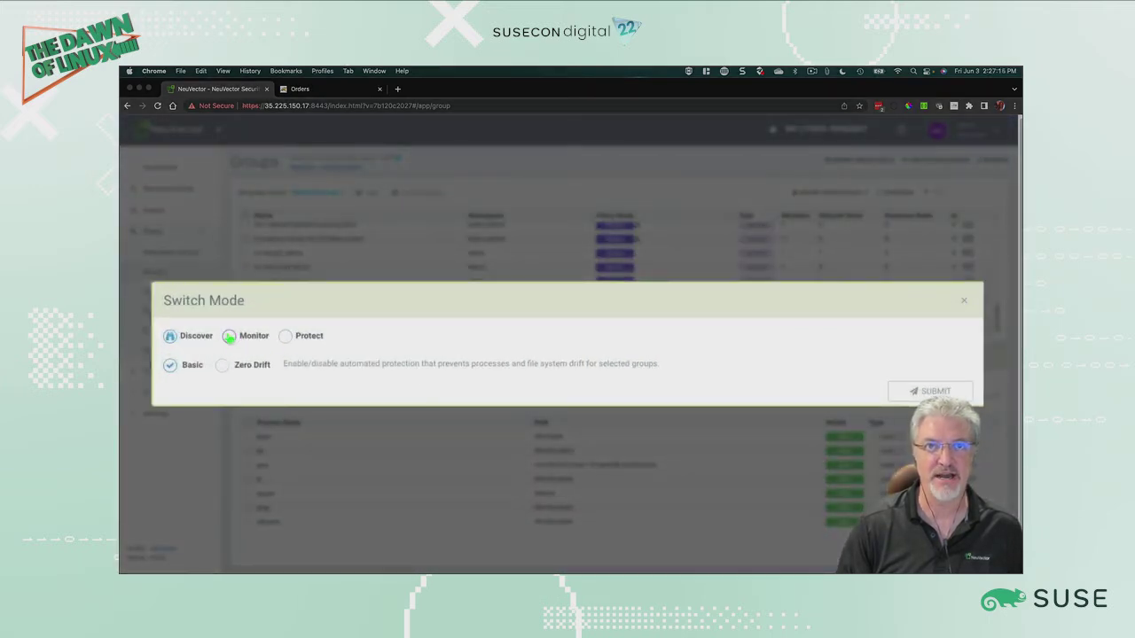
click(229, 336)
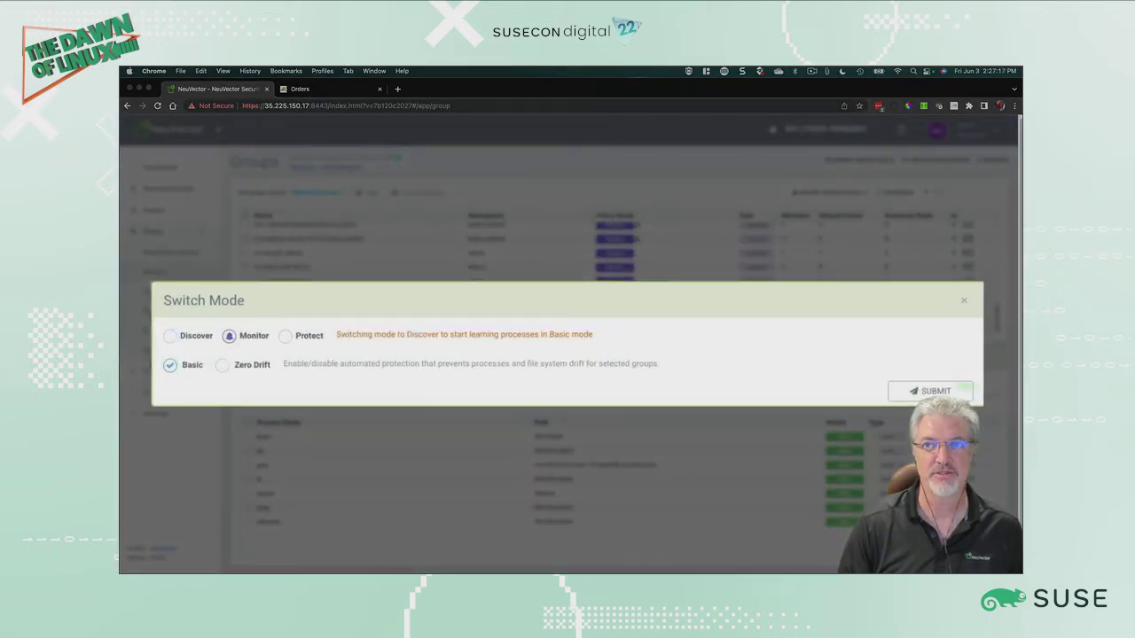
click(961, 390)
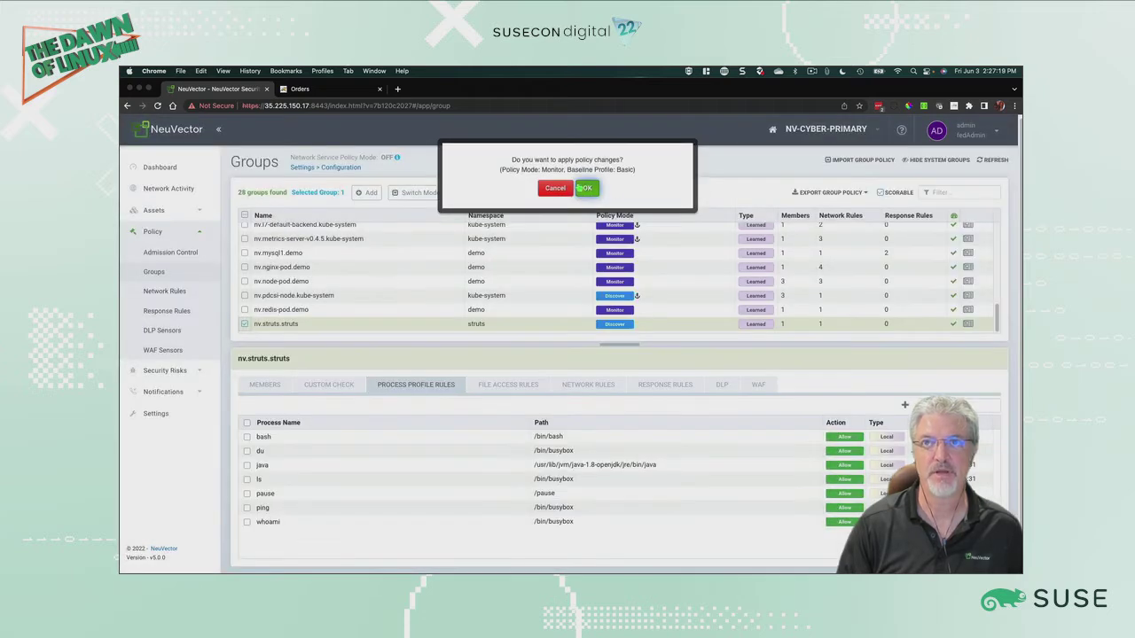
click(584, 188)
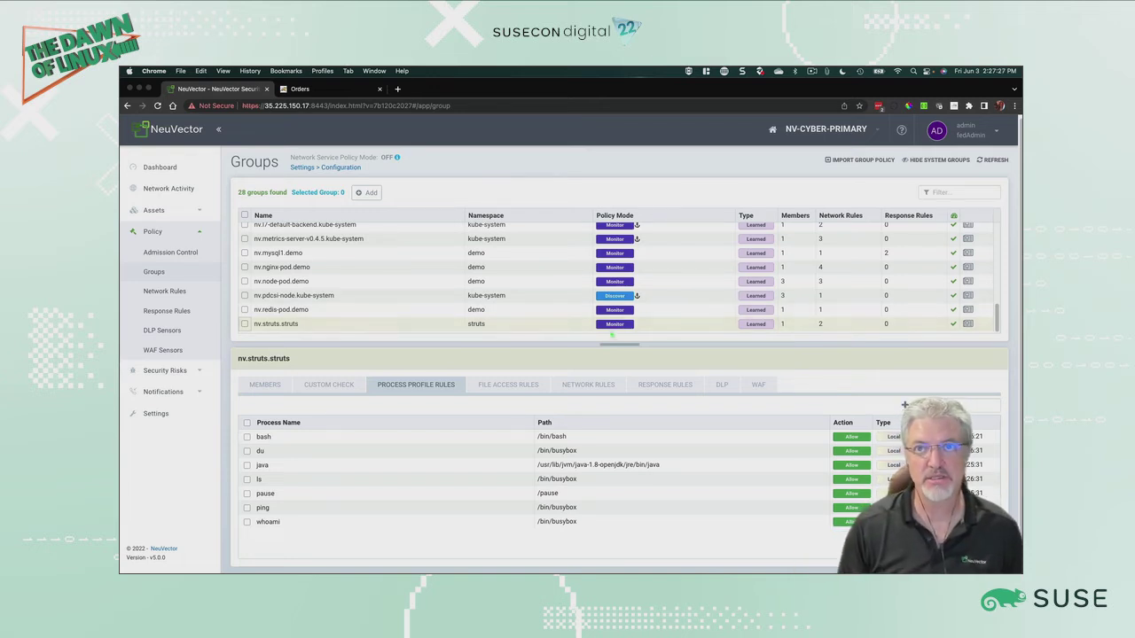
Step: Delete the bash, du, ls, ping and whoami process profile rules from the struts group
click(246, 523)
click(247, 508)
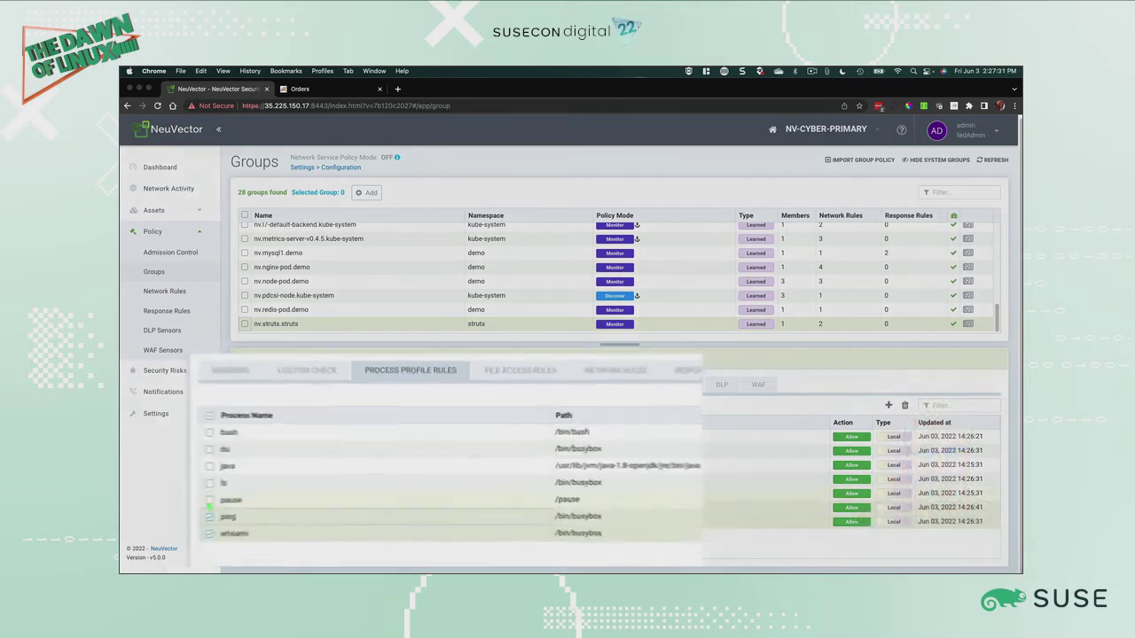
click(246, 480)
click(246, 452)
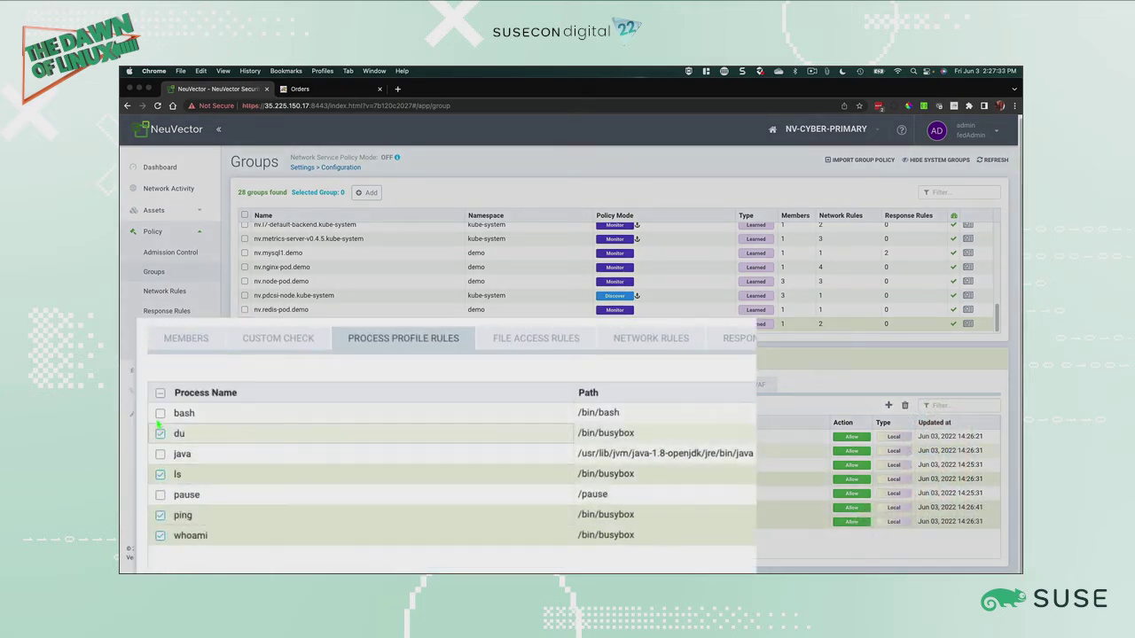
click(246, 436)
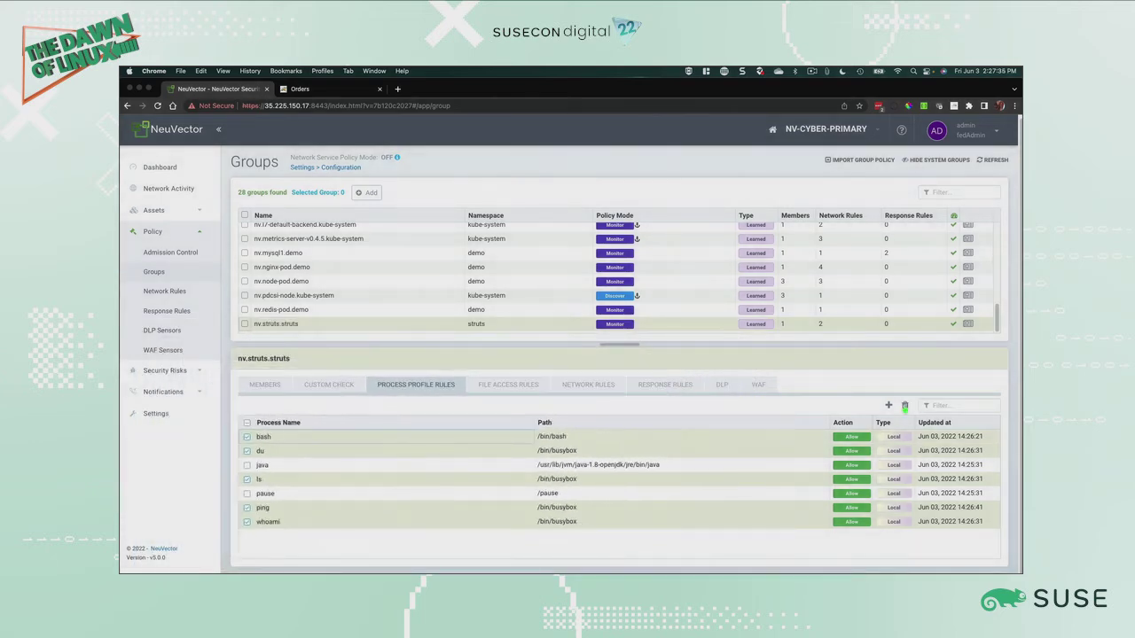
click(904, 405)
click(589, 186)
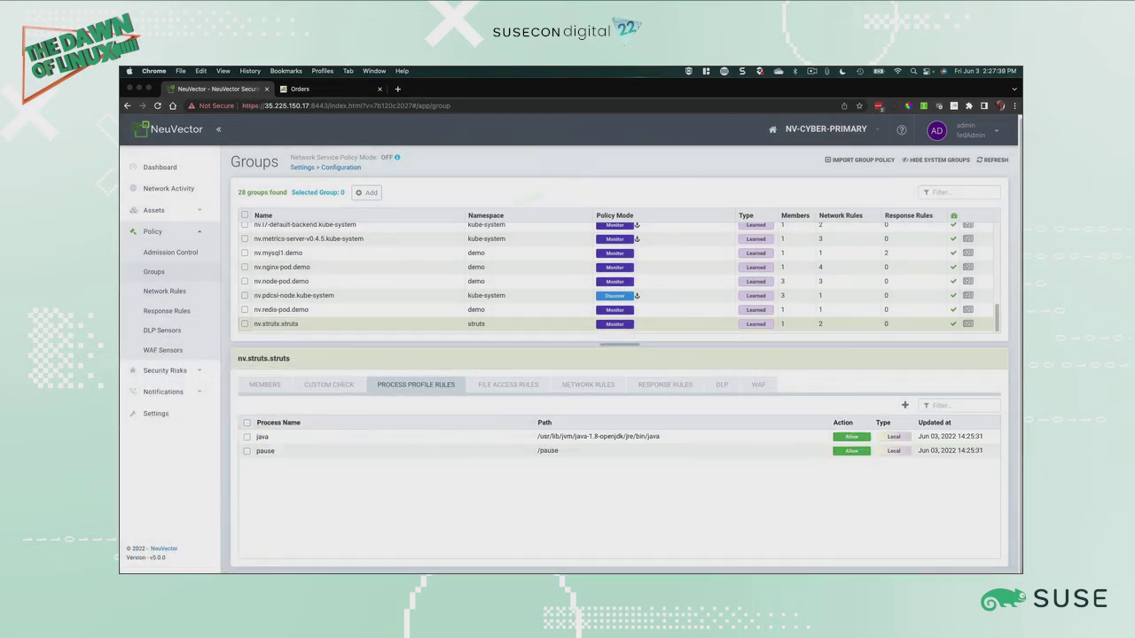
Step: Review the struts group's network rules, then return to its process profile rules
click(585, 385)
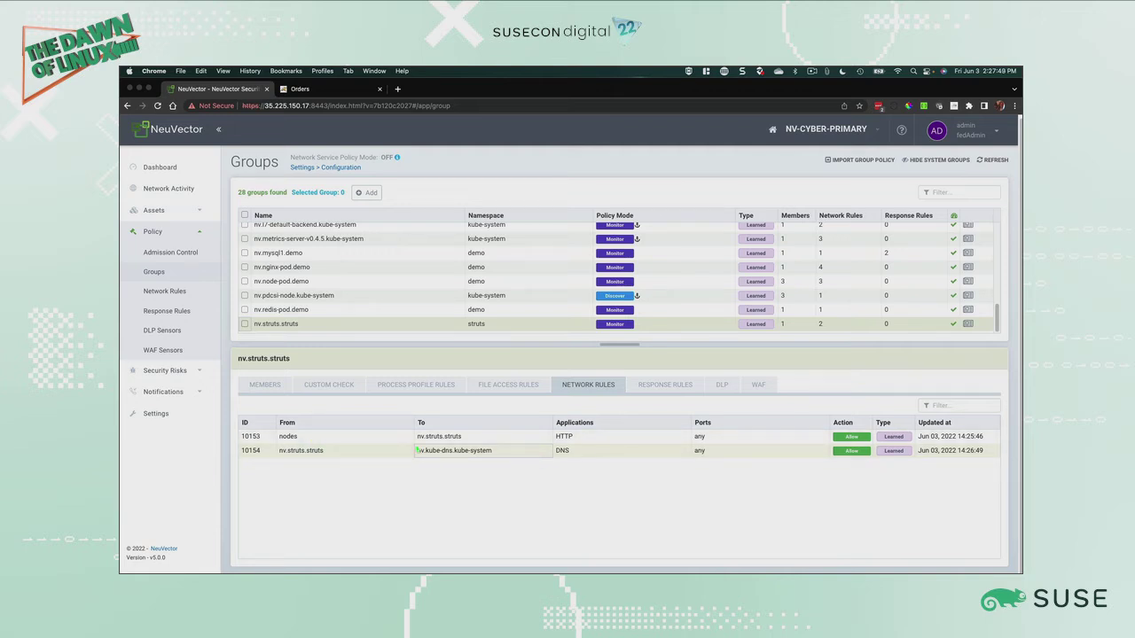
click(433, 385)
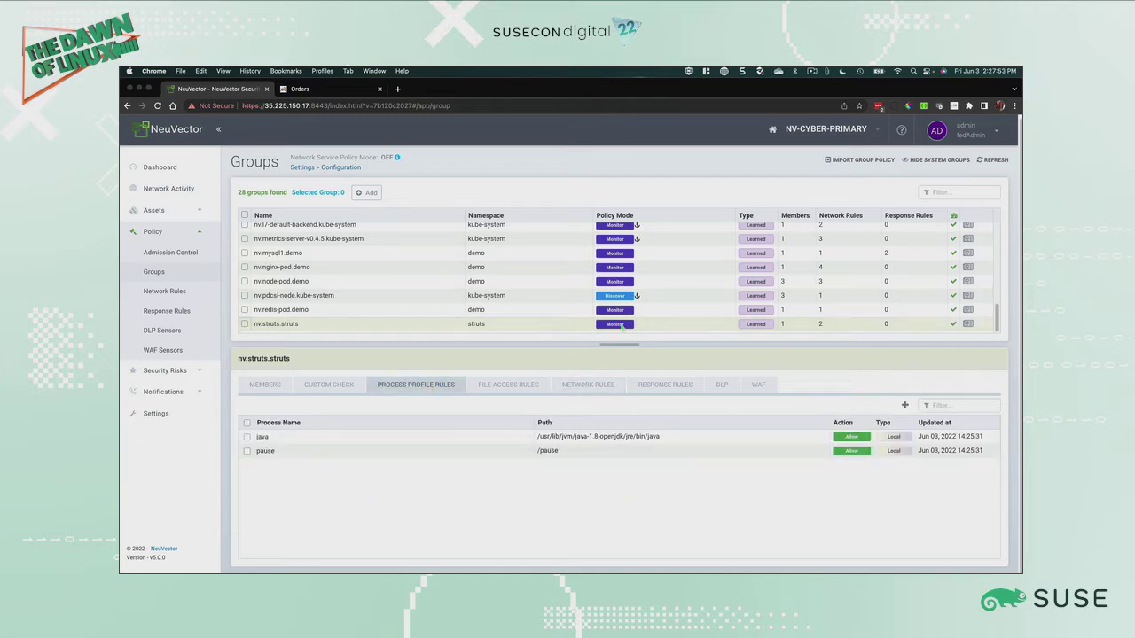
Step: Switch to the terminal desktop and stop the running ping
key(ctrl+Right)
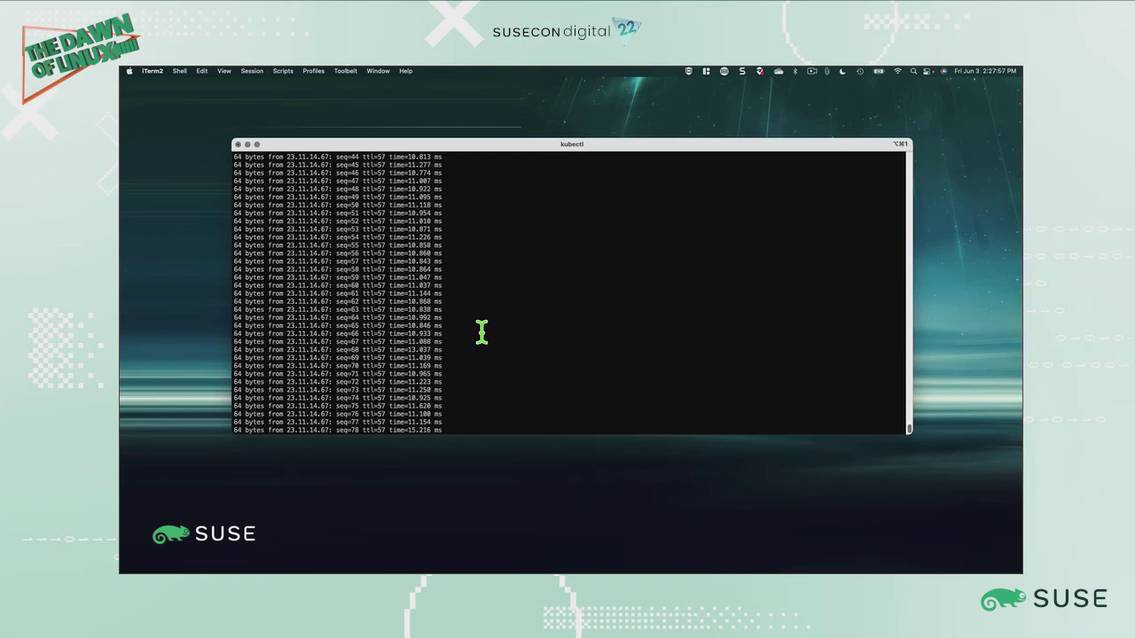
key(ctrl+c)
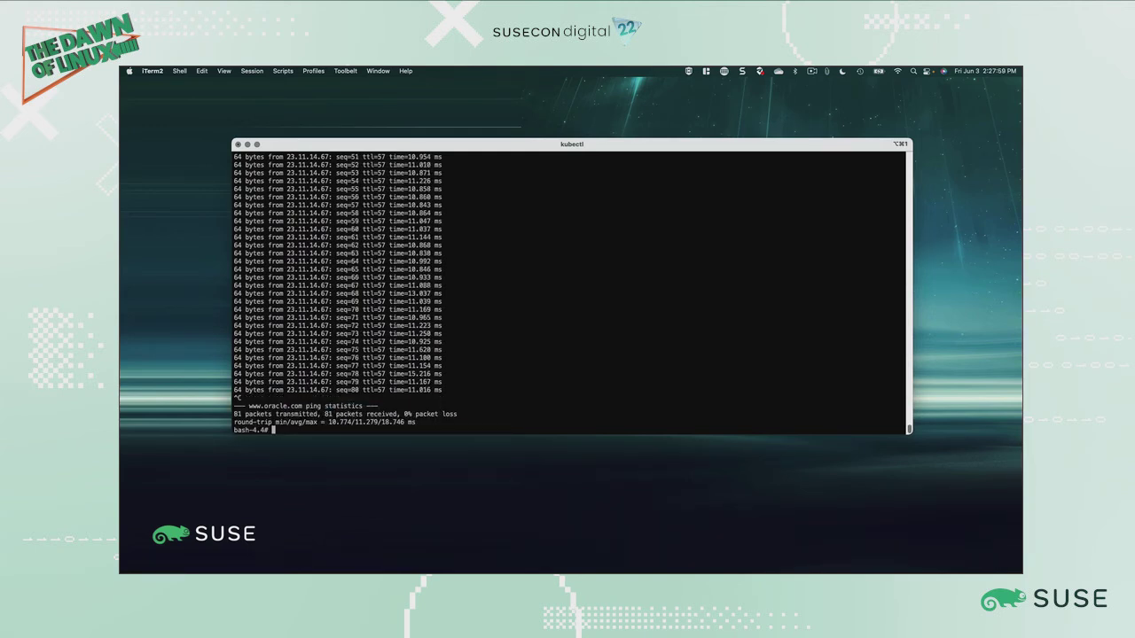
Step: Run ls, whoami and du again in the struts container shell
text(ls)
key(Return)
text(wh)
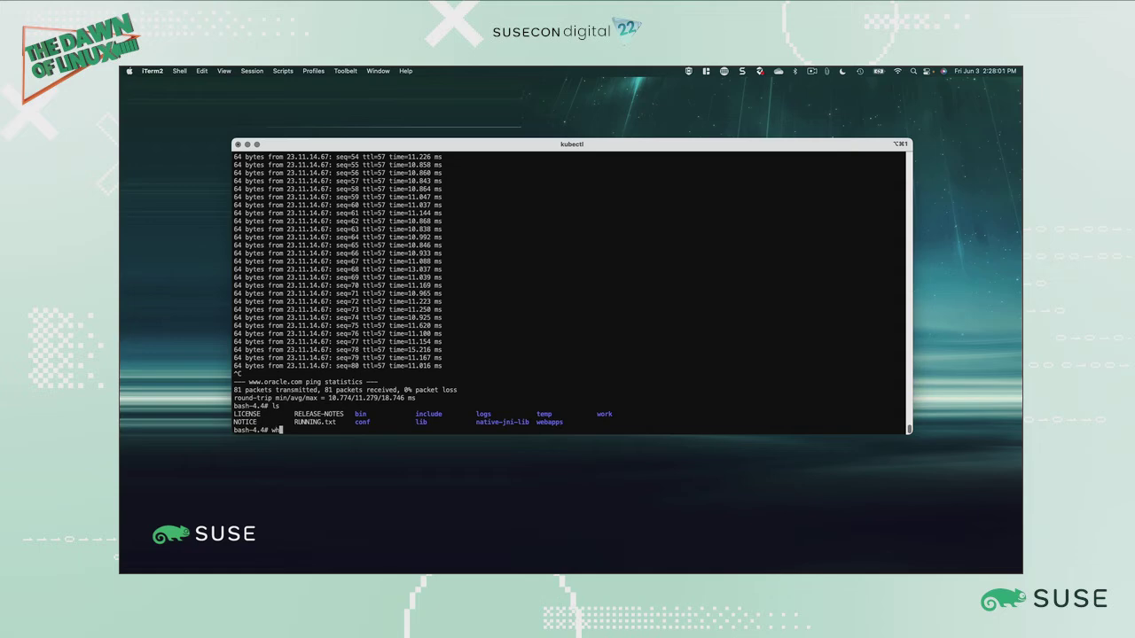
text(oami)
key(Return)
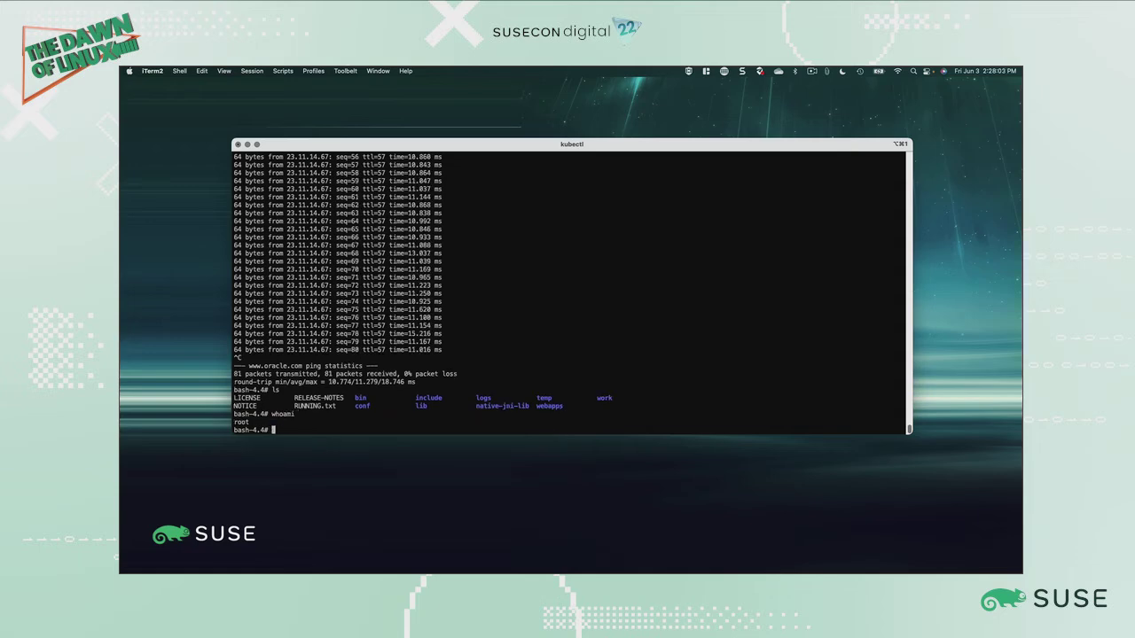
text(du)
key(Return)
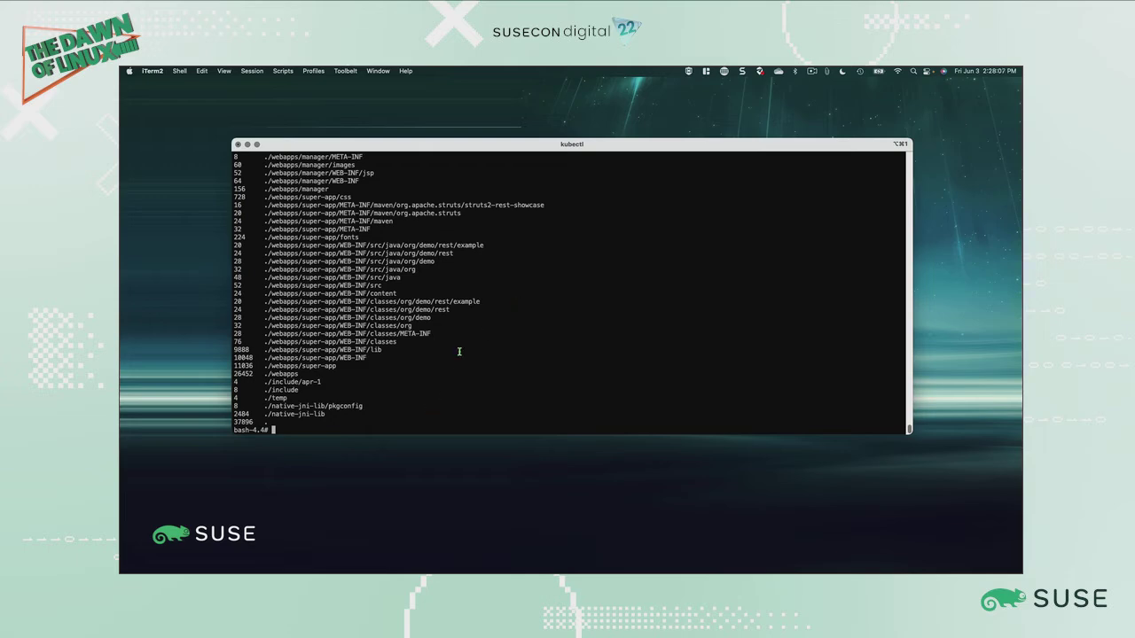
Step: Switch to the browser and open the Security Events page under Notifications
key(ctrl+Left)
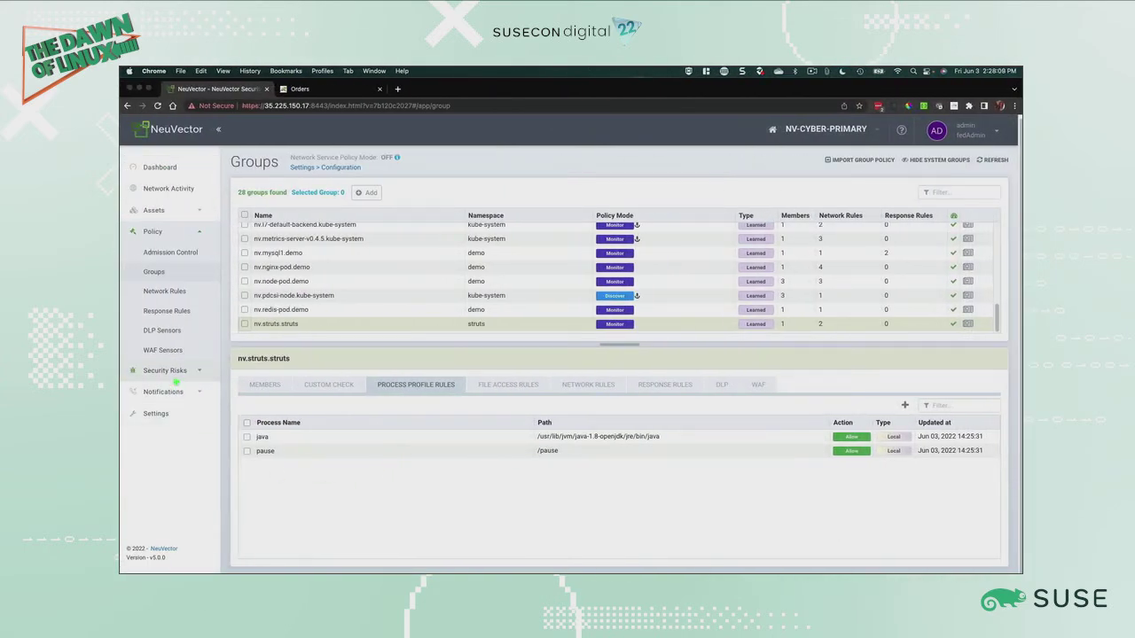
click(178, 378)
click(164, 273)
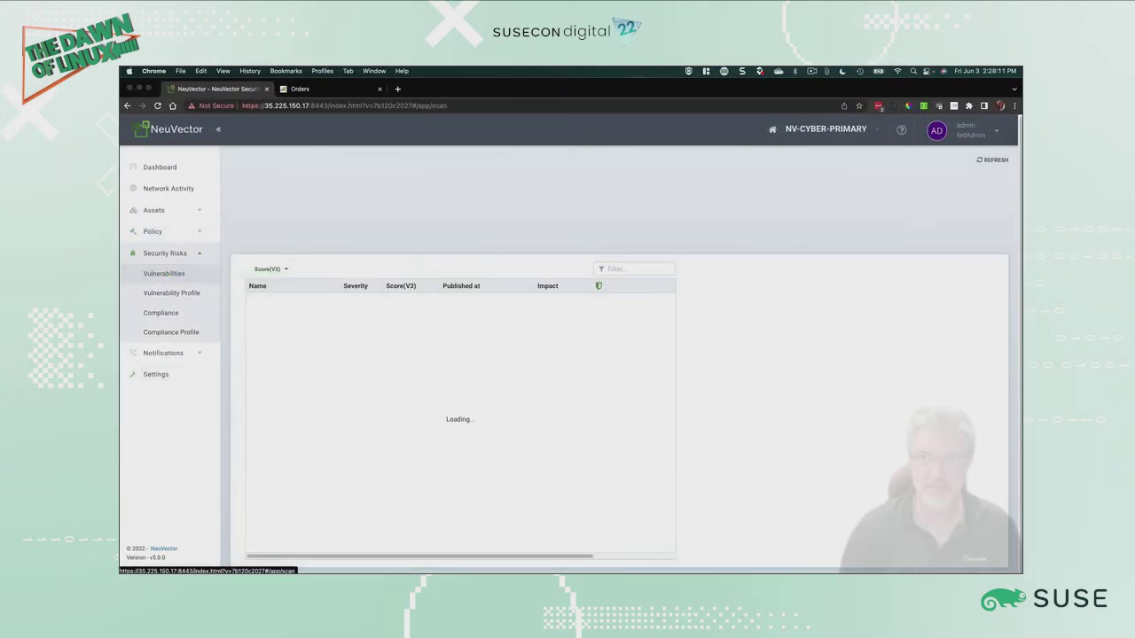
click(163, 353)
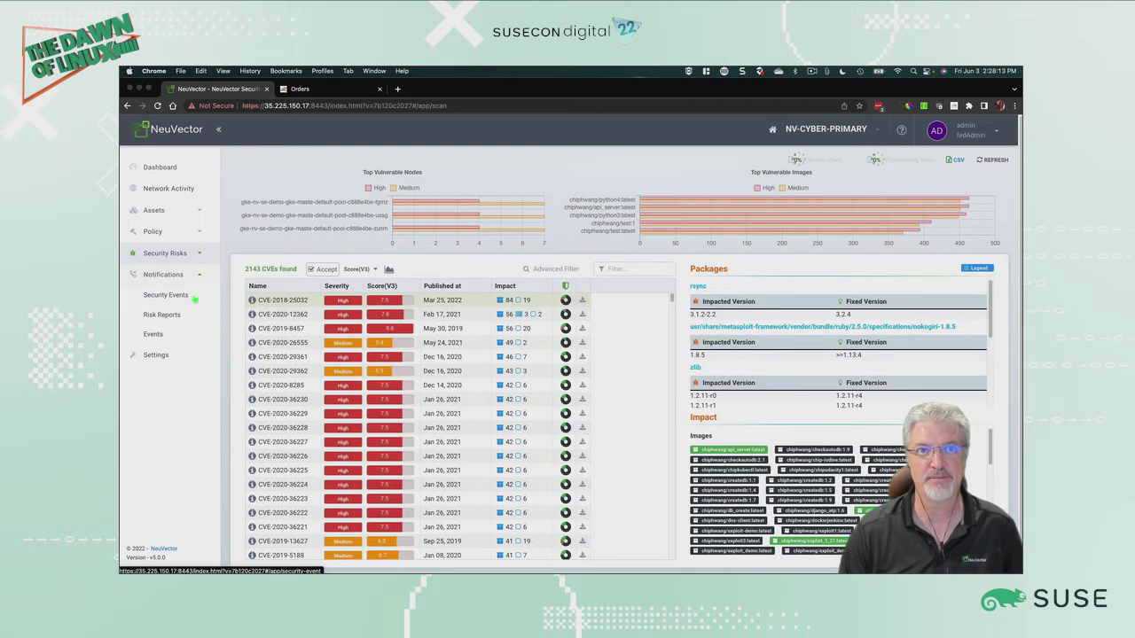
click(168, 295)
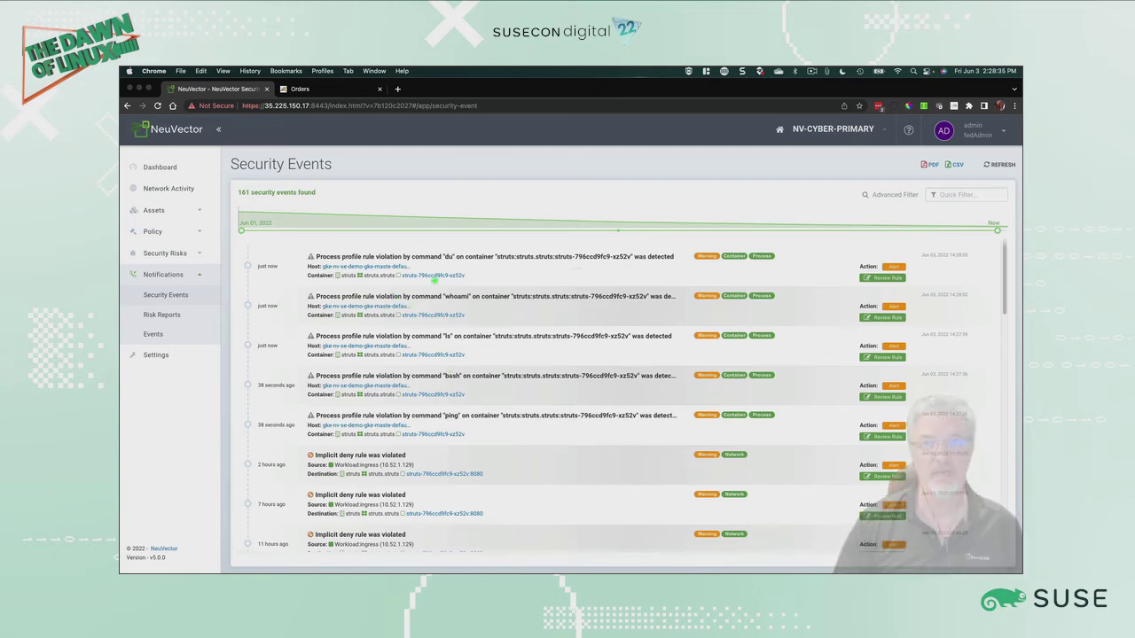
Step: Open the violating struts container's details from a security event and switch its service to Protect mode
click(434, 276)
click(474, 304)
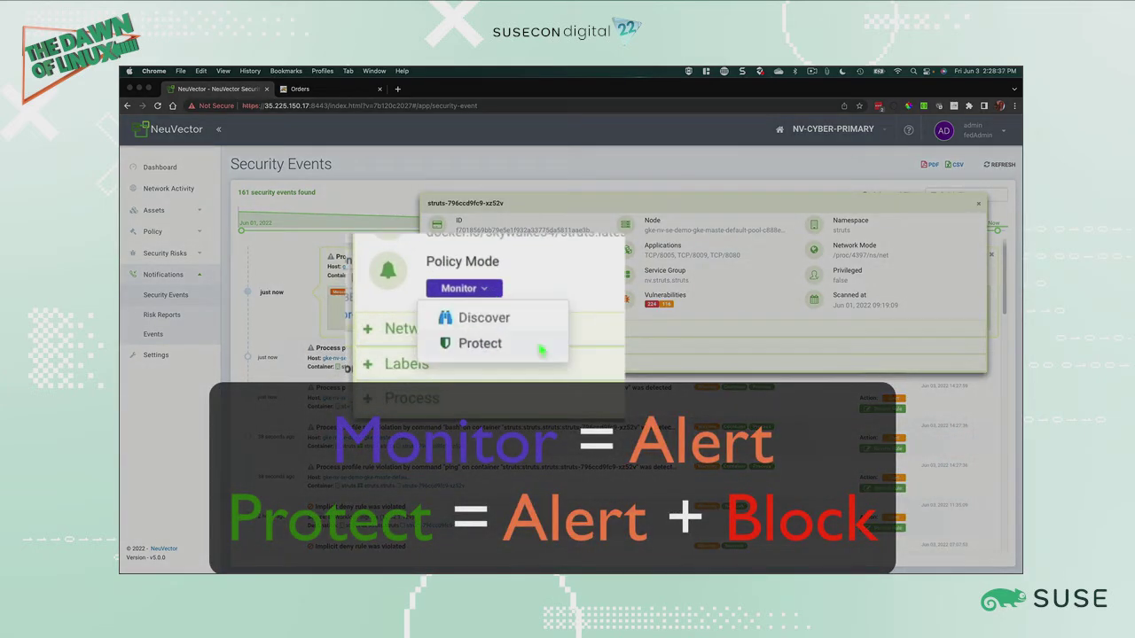
click(481, 344)
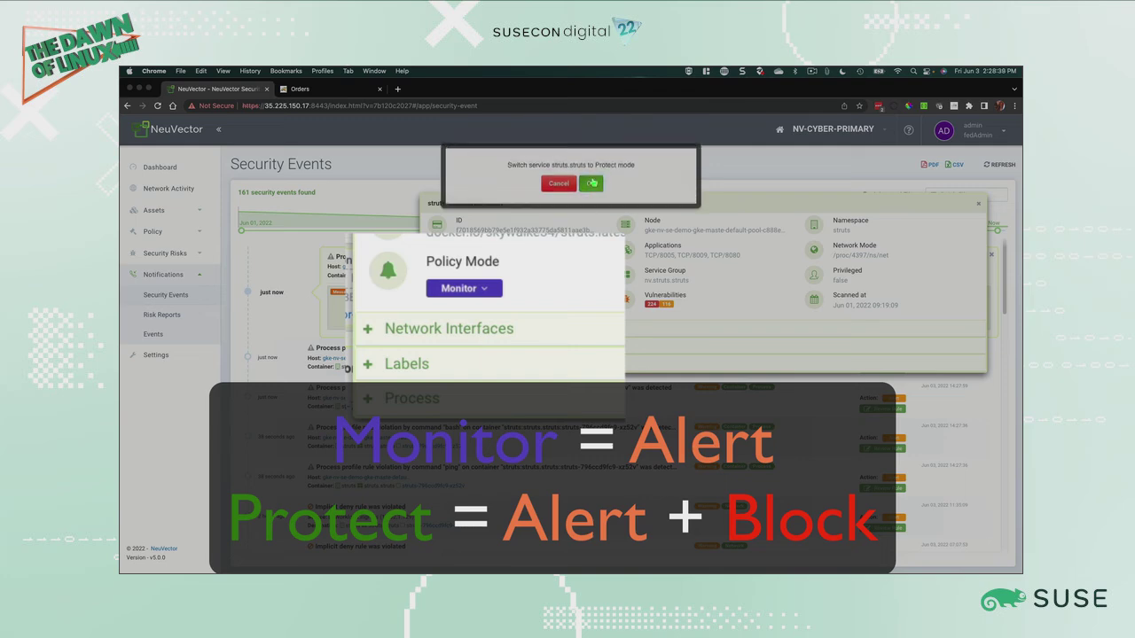
click(591, 184)
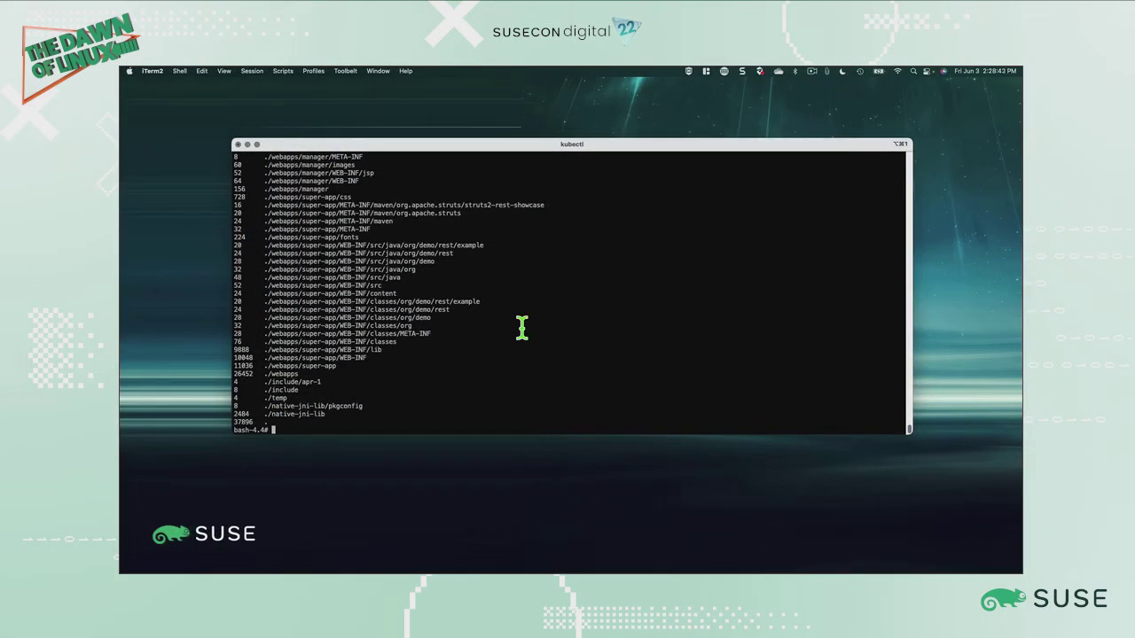
Step: Run whoami again in the struts container shell
text(whoami)
key(Return)
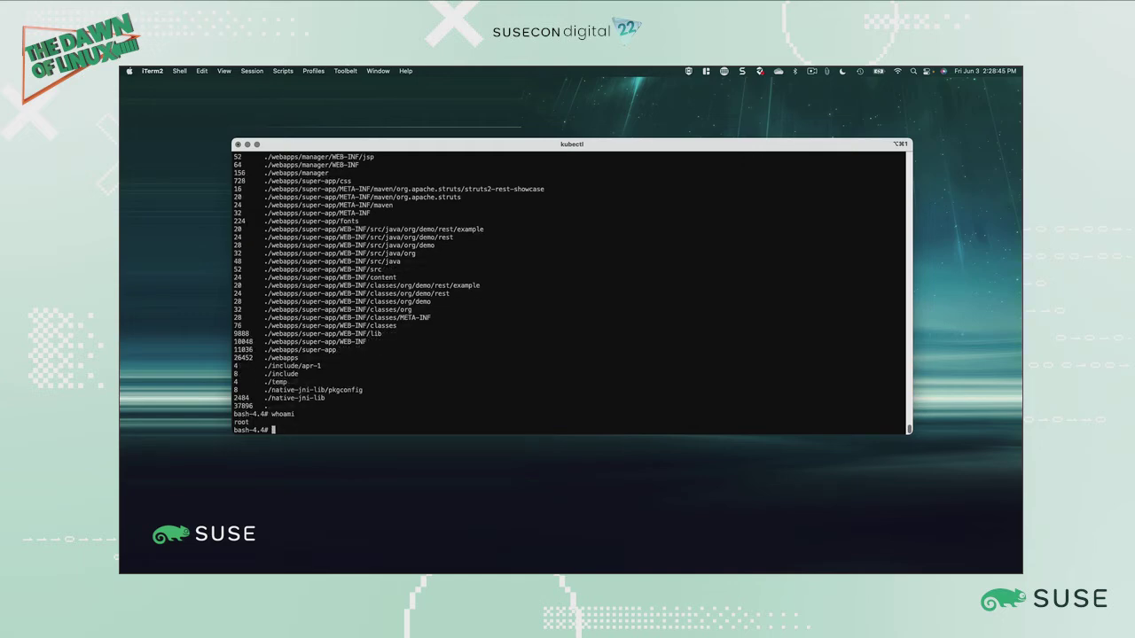